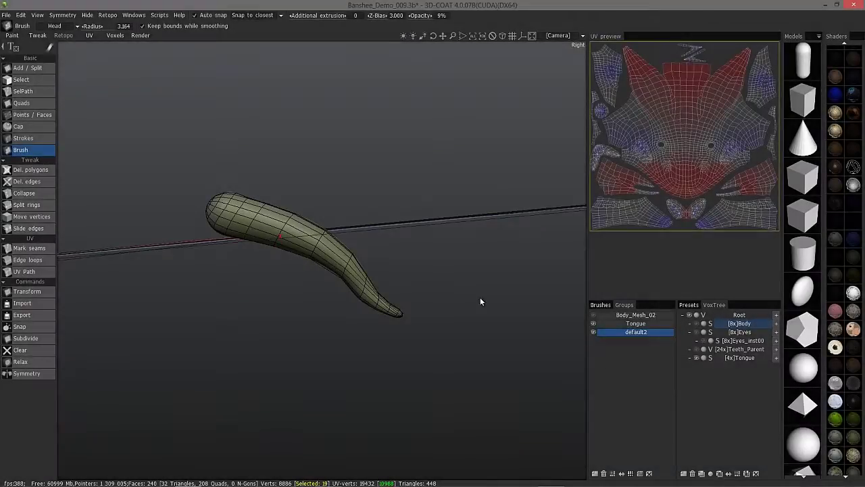
- Hide the default2 retopo group, make Tongue the active group, and activate the Strokes tool
mouse_move(274, 234)
shift+mouse_down()
mouse_move(318, 251)
mouse_move(315, 238)
mouse_move(326, 245)
mouse_move(307, 260)
shift+mouse_up()
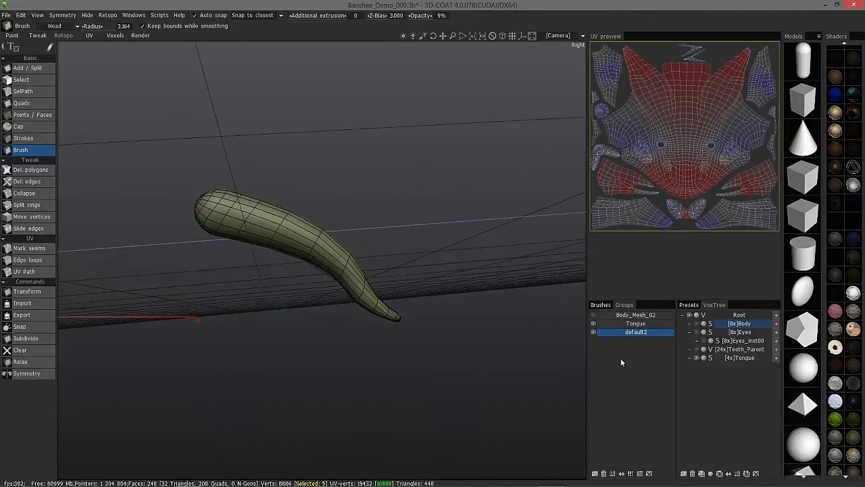
click(592, 332)
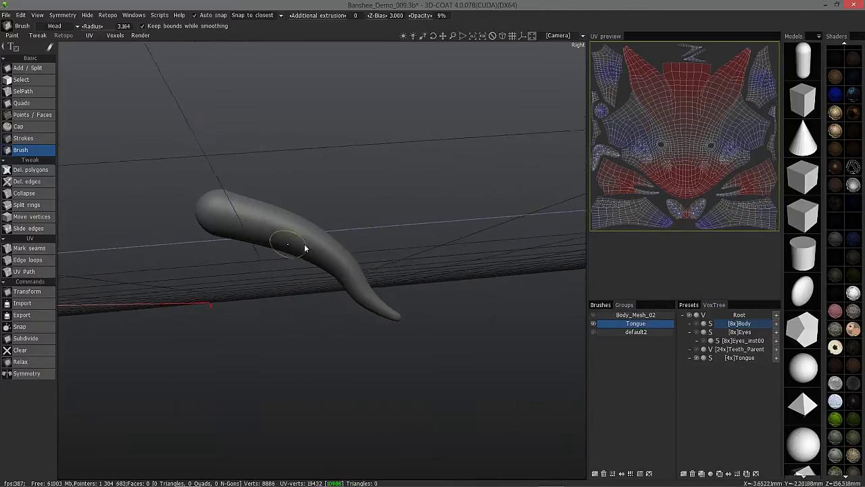
mouse_move(305, 244)
middle_down()
mouse_move(400, 253)
mouse_move(378, 257)
middle_up()
click(33, 138)
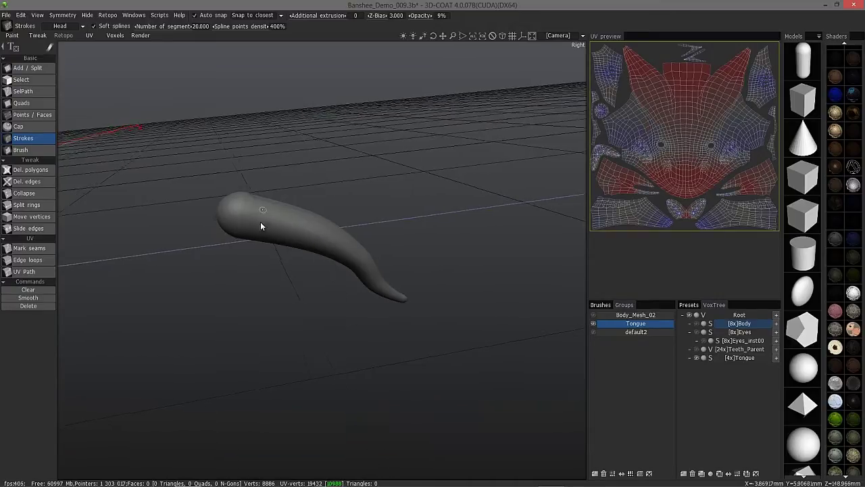
- Switch the viewport to an orthographic projection seen from the right
middle_drag(260, 222, 245, 190)
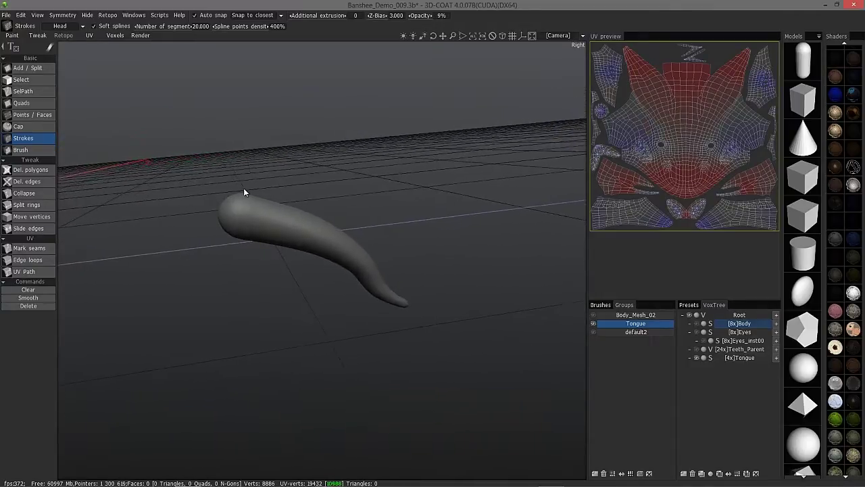
mouse_move(235, 239)
middle_down()
mouse_move(246, 216)
mouse_move(270, 203)
middle_up()
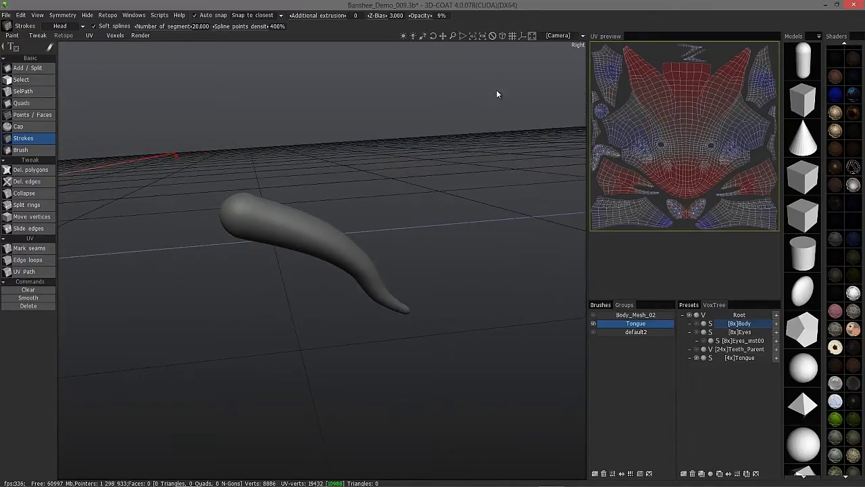
click(503, 35)
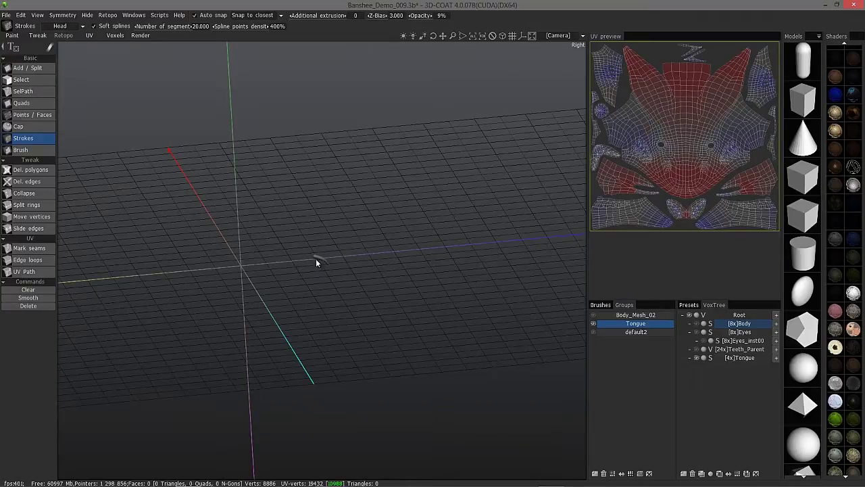
click(560, 45)
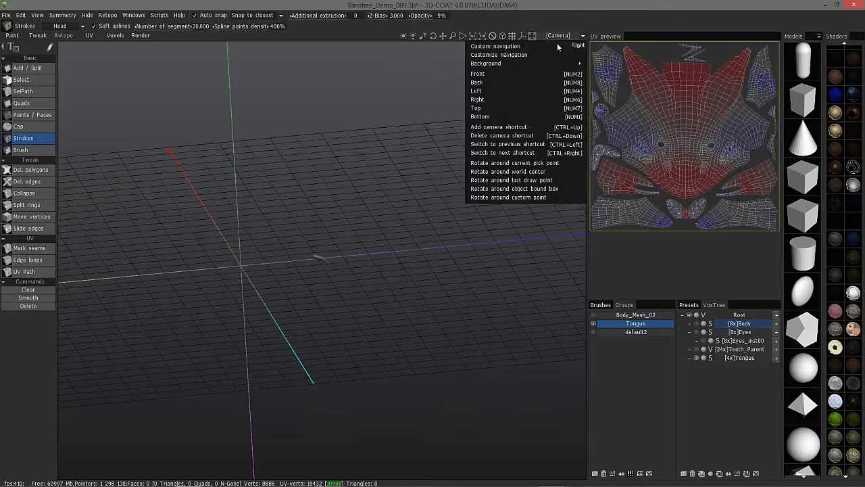
click(497, 100)
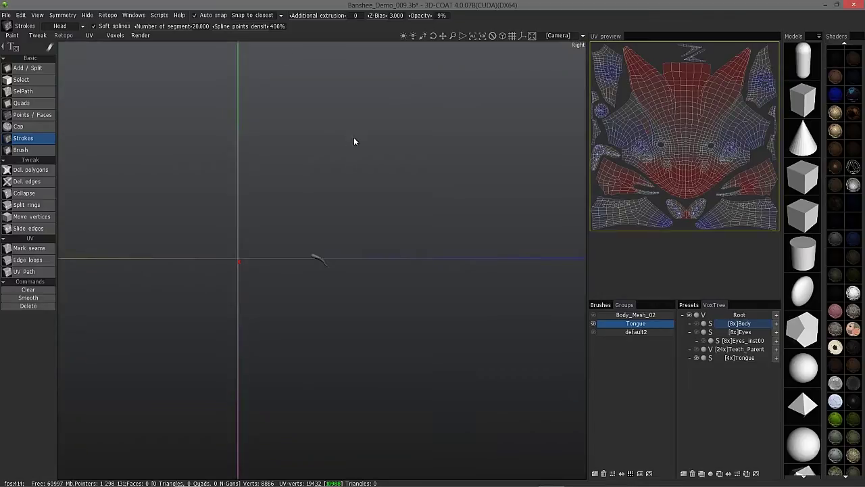
- Draw six slice strokes across the tongue: one near the thick end, one at the tip, and four between them
scroll(441, 208, up, 12)
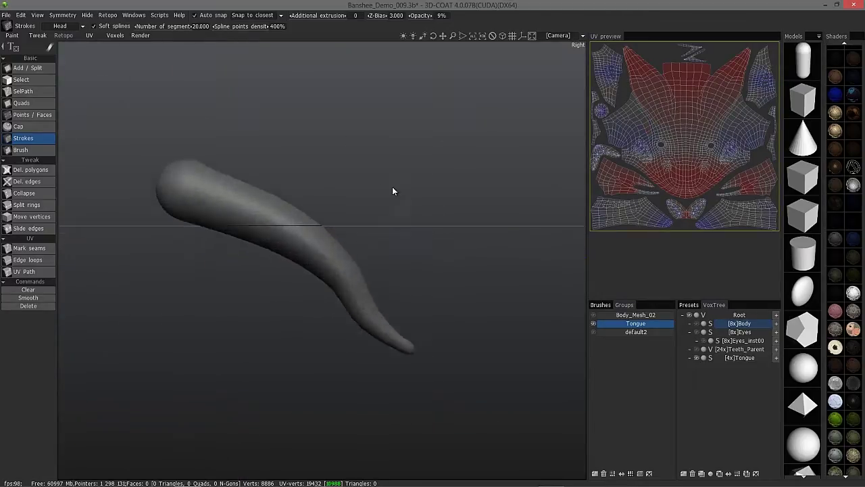
scroll(383, 181, up, 5)
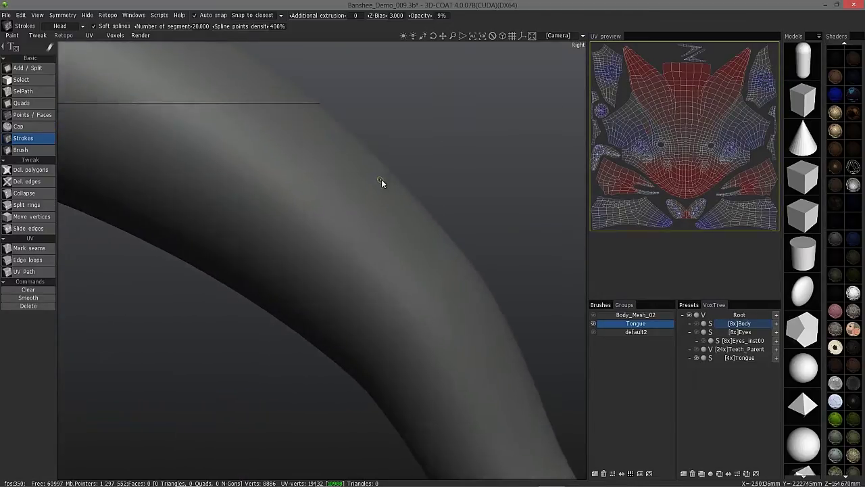
scroll(386, 183, down, 6)
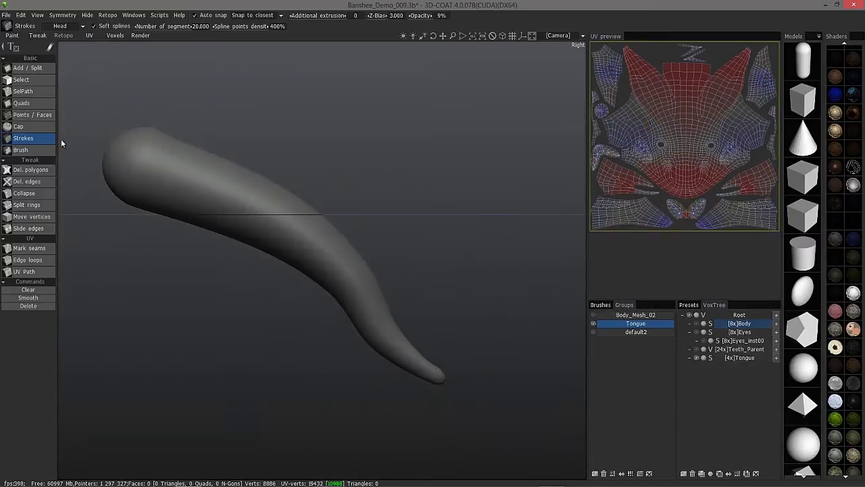
middle_drag(61, 139, 98, 120)
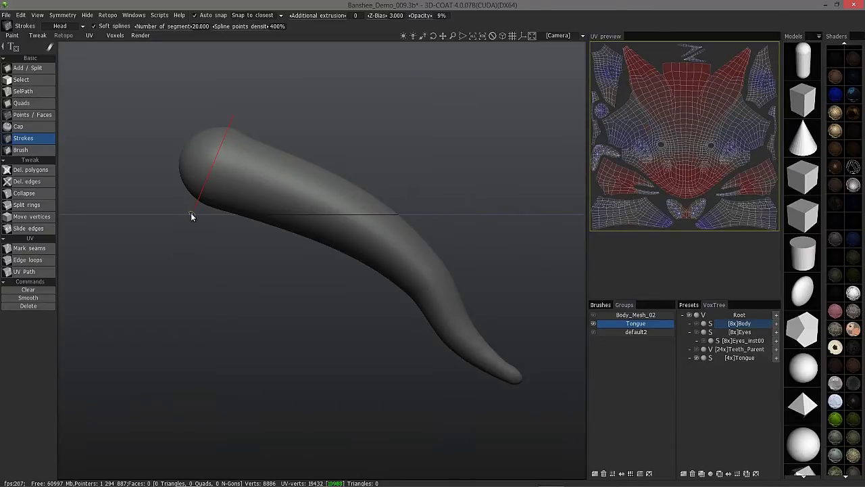
click(192, 214)
drag(511, 391, 512, 390)
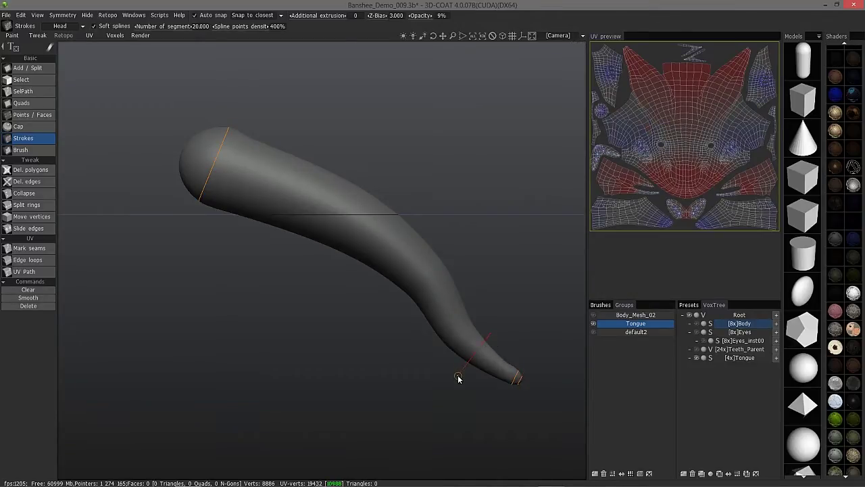
drag(457, 378, 458, 379)
drag(403, 335, 410, 332)
drag(370, 291, 370, 292)
drag(366, 185, 330, 268)
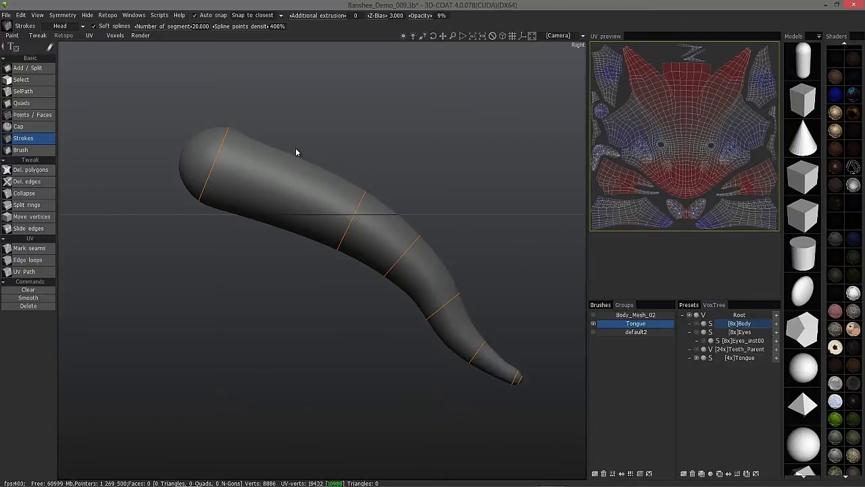
- Add a slice stroke in the wide gap on the tongue's thick part and further strokes across its rounded end
drag(296, 152, 263, 236)
click(263, 236)
drag(196, 128, 176, 189)
drag(187, 138, 174, 185)
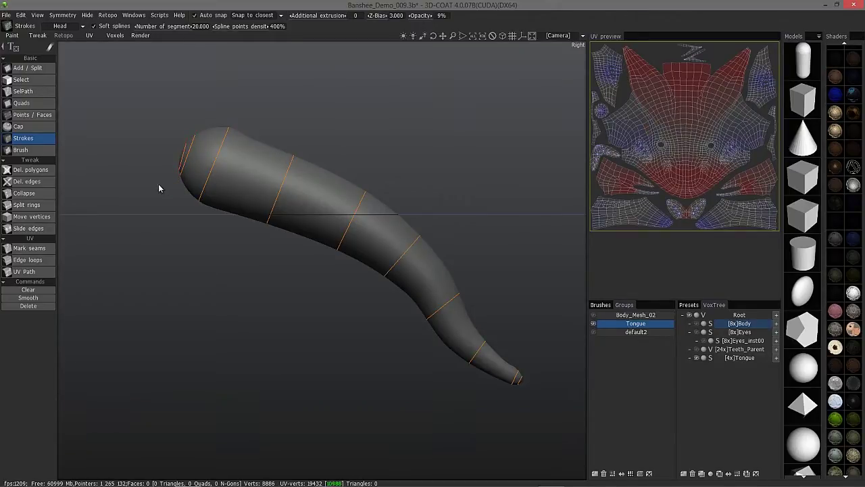
- Add intermediate slice strokes between the existing ones on the thick half of the tongue
middle_drag(175, 181, 214, 209)
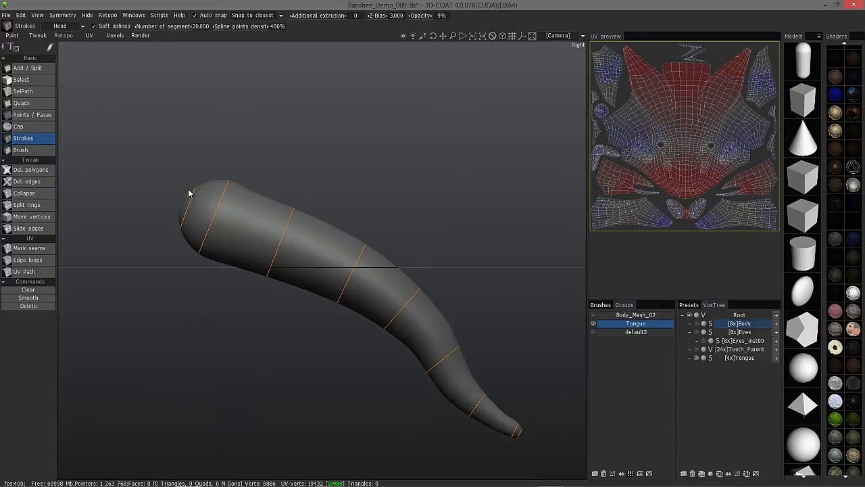
drag(193, 189, 178, 225)
drag(218, 178, 194, 246)
mouse_move(246, 179)
mouse_down()
mouse_move(209, 281)
mouse_move(216, 278)
mouse_up()
drag(322, 242, 299, 304)
drag(246, 258, 238, 288)
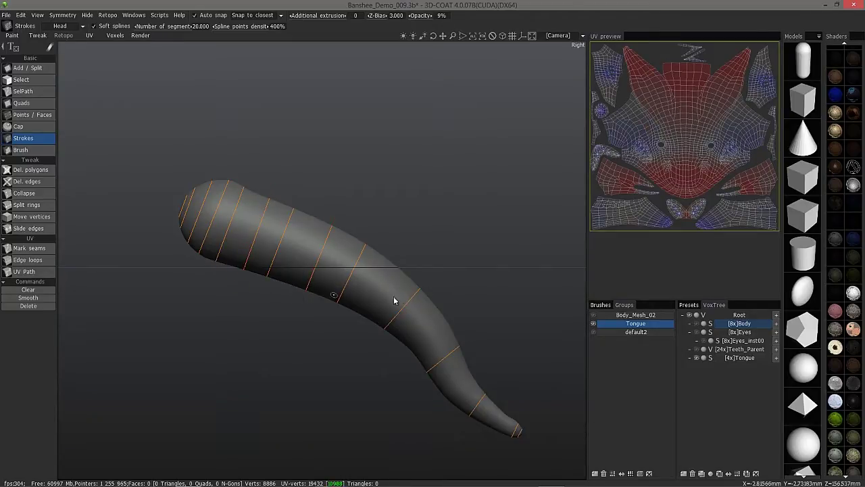
- Add four intermediate slice strokes between the existing ones along the tongue's narrowing half toward the tip
drag(398, 264, 354, 332)
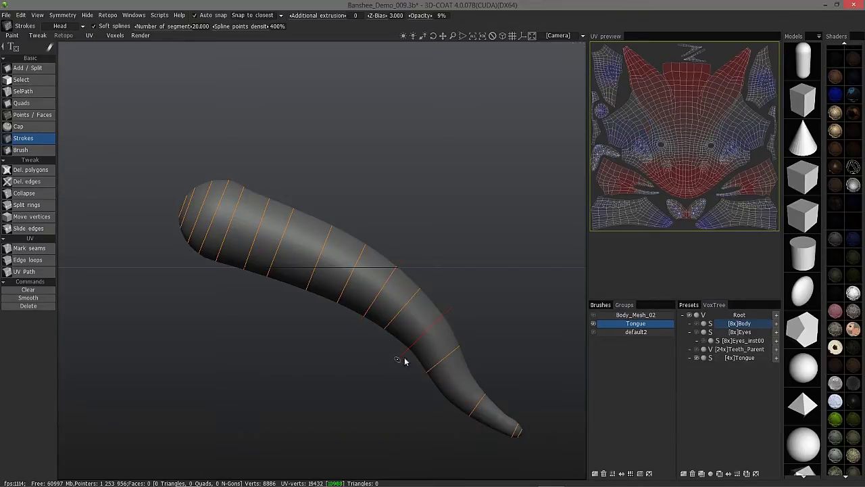
drag(405, 362, 405, 362)
drag(450, 396, 439, 404)
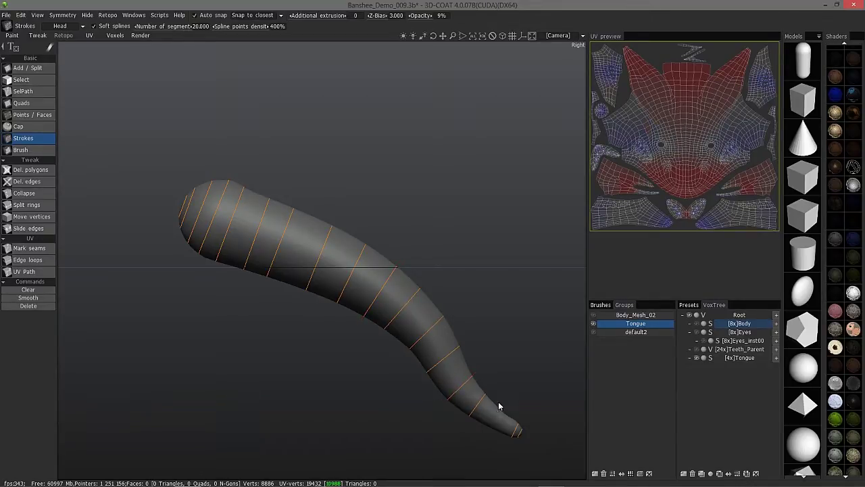
drag(503, 406, 485, 439)
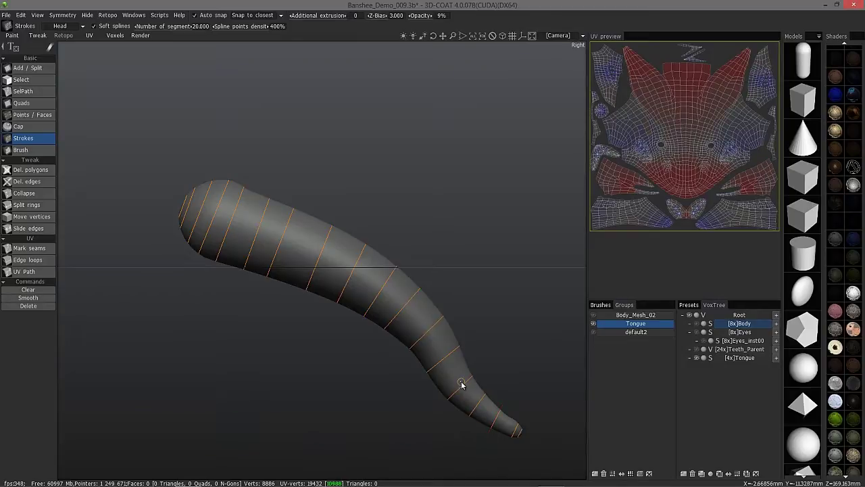
- Set the number of segments for the strokes to 16
scroll(462, 383, down, 3)
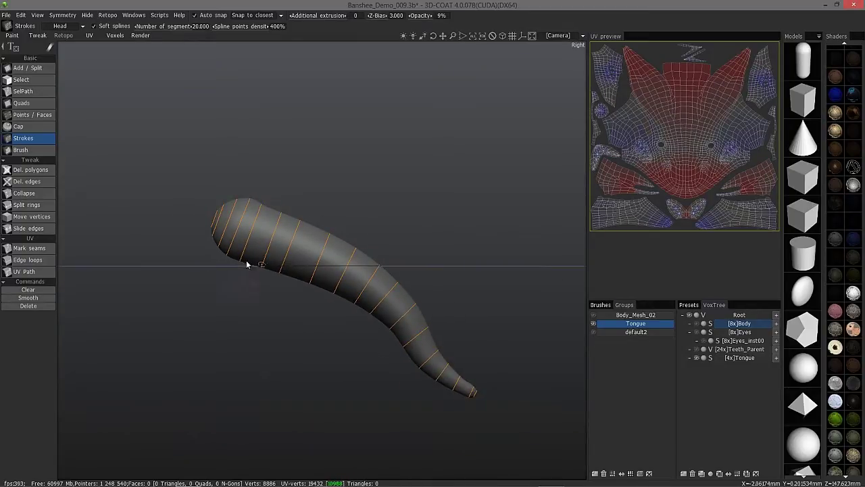
scroll(196, 182, up, 4)
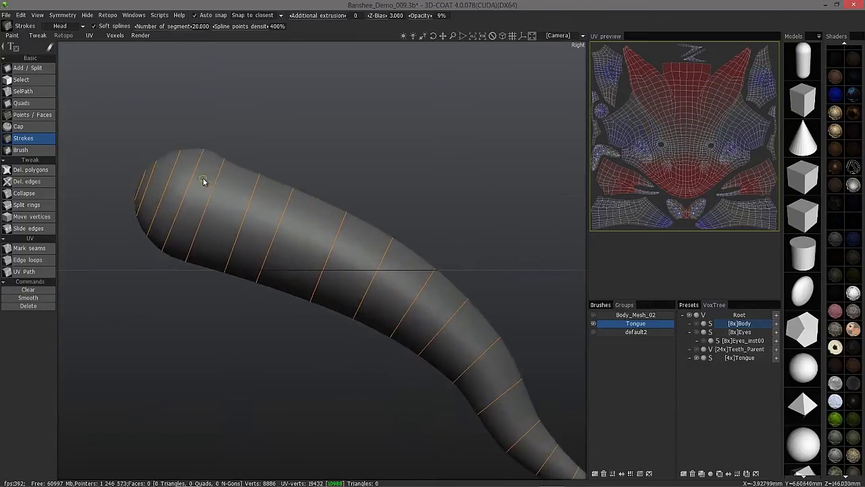
scroll(183, 187, down, 1)
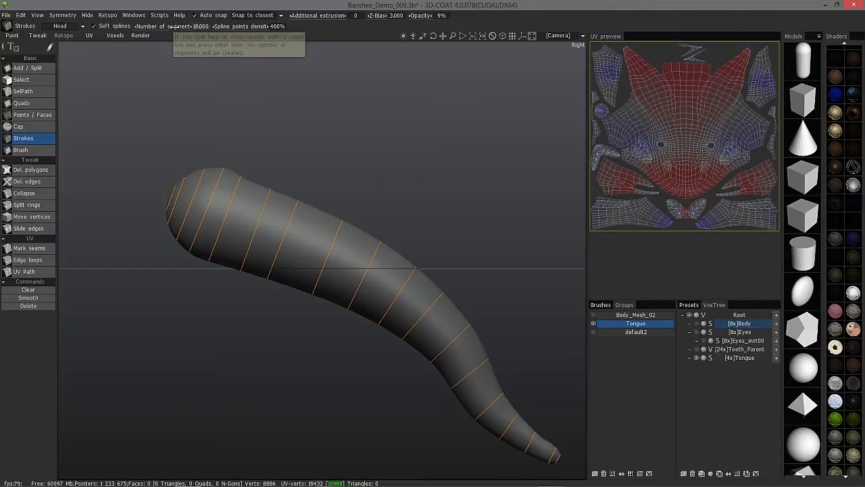
drag(174, 28, 165, 25)
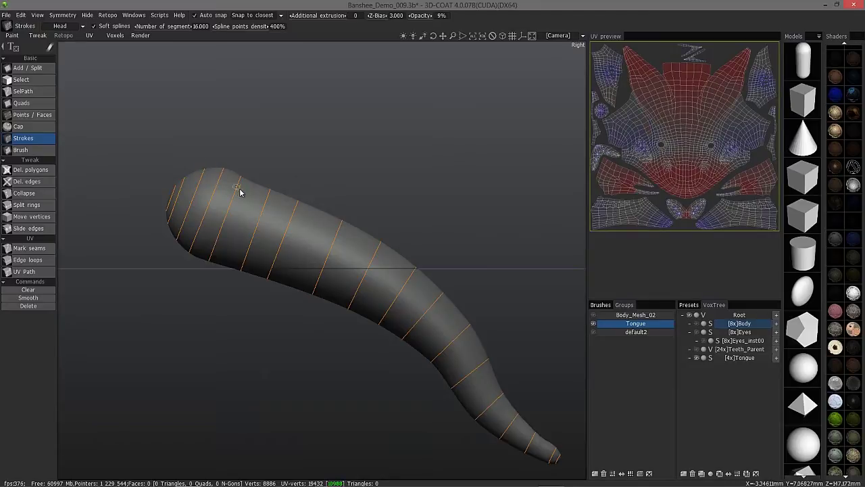
- Return the viewport to perspective and inspect the slice rings from the tongue's rounded end
click(502, 37)
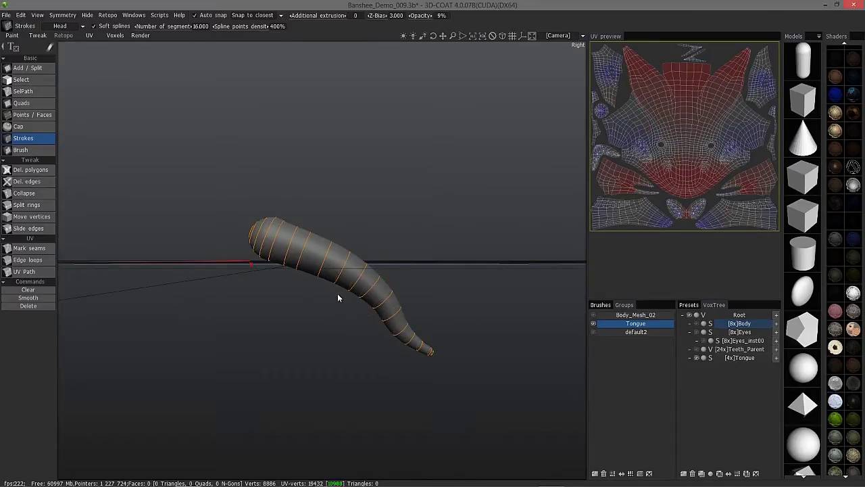
alt+drag(344, 297, 296, 284)
alt+right_drag(297, 284, 321, 196)
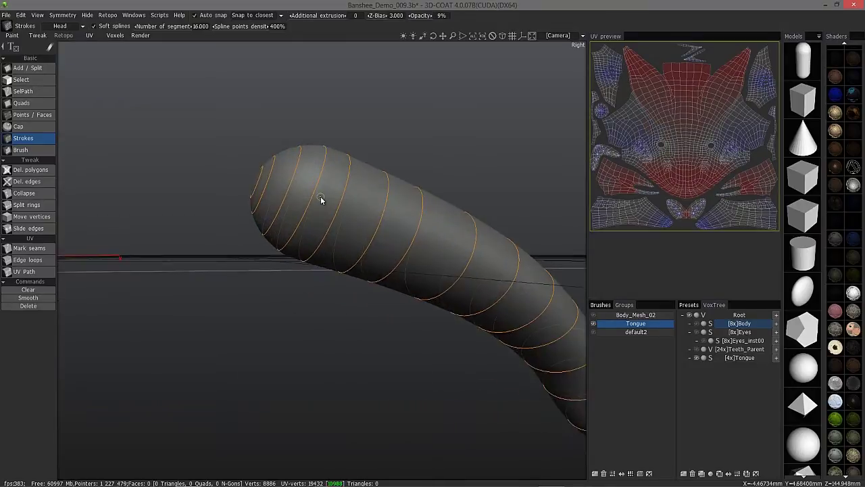
alt+drag(320, 196, 265, 122)
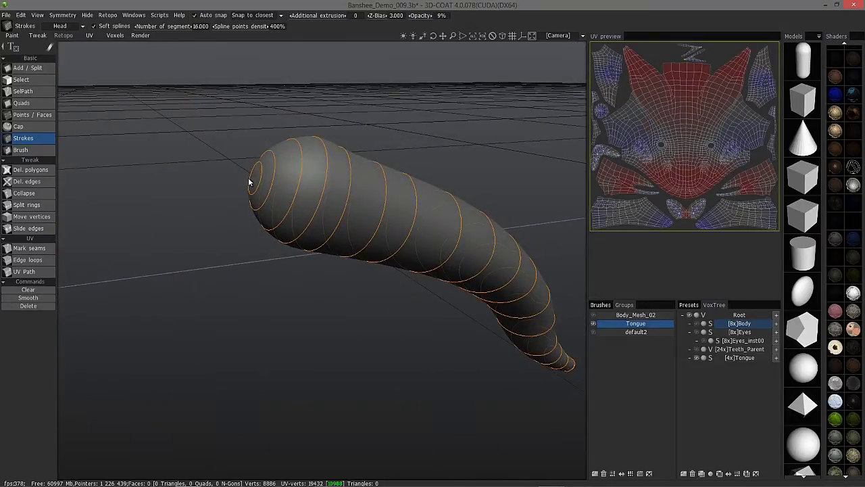
alt+drag(249, 181, 257, 179)
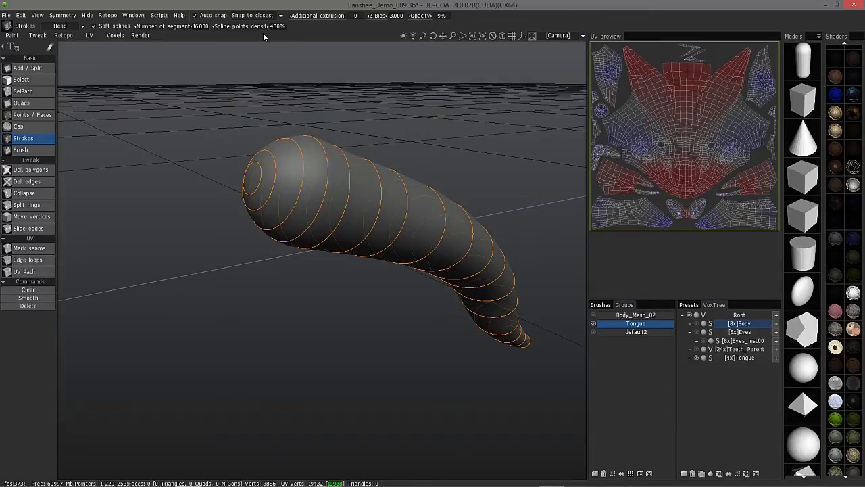
- Set the spline points density to 100% and try drawing a connecting spline through the slice rings, then undo it
click(281, 30)
text(100)
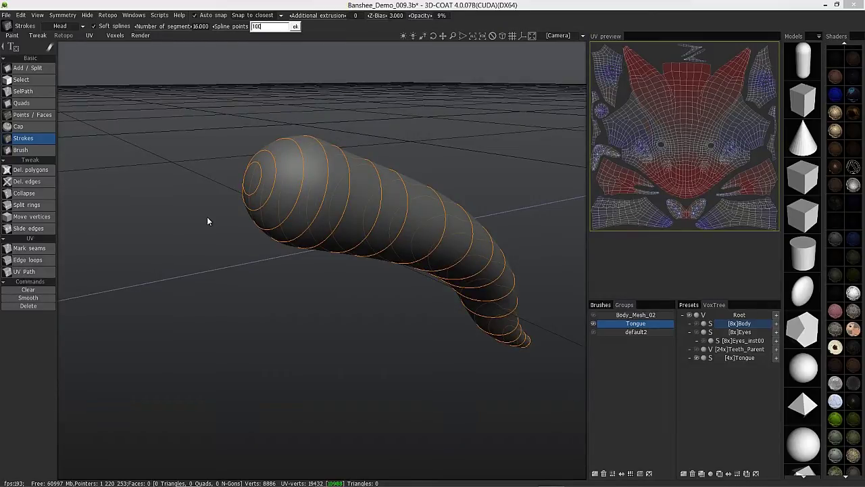
key(Return)
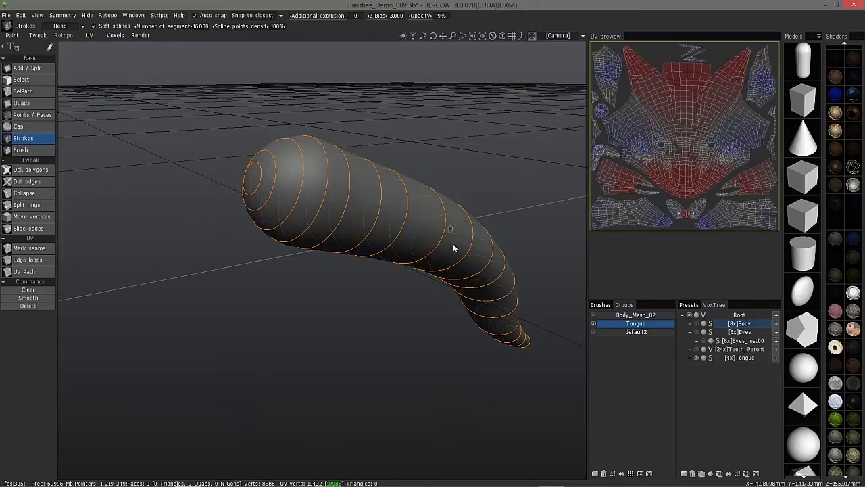
alt+drag(254, 177, 286, 186)
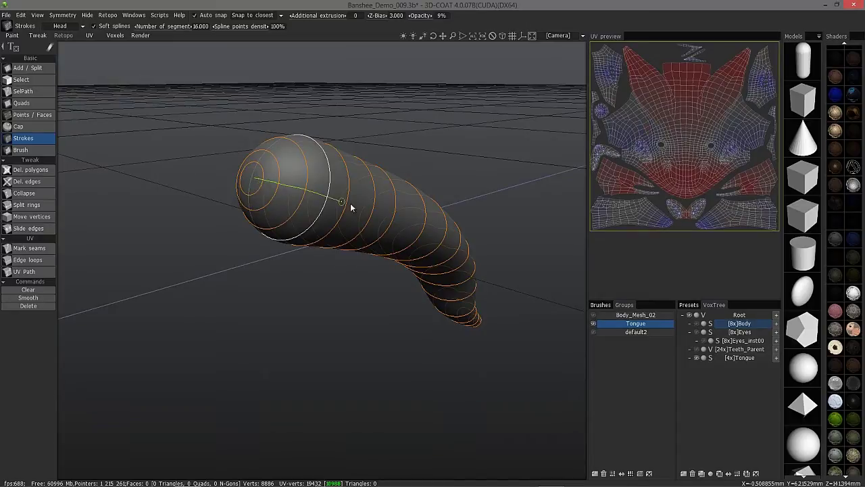
alt+drag(466, 295, 213, 172)
key(ctrl+z)
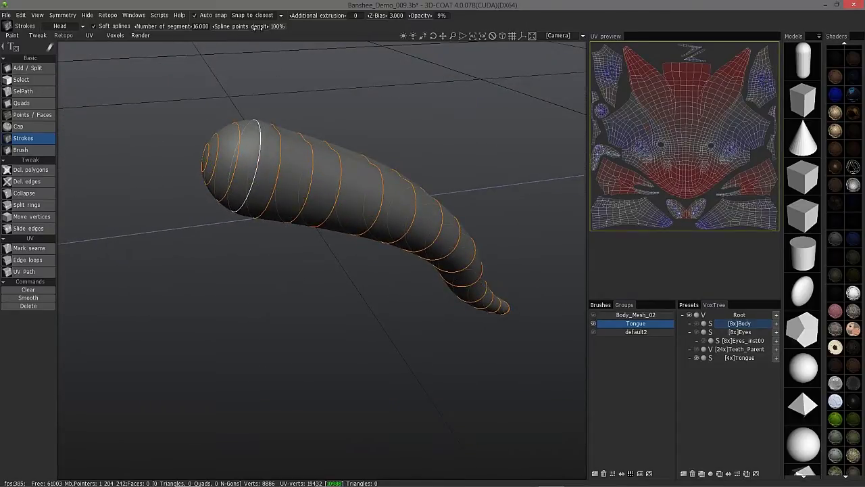
- Set the spline points density to 10% and try drawing a connecting spline from the rounded end through the slice rings, then undo it
drag(254, 27, 236, 27)
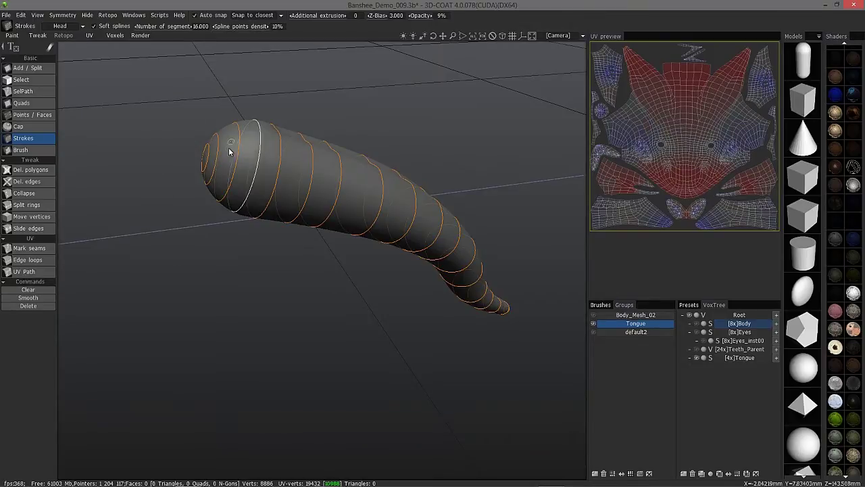
middle_drag(229, 147, 226, 172)
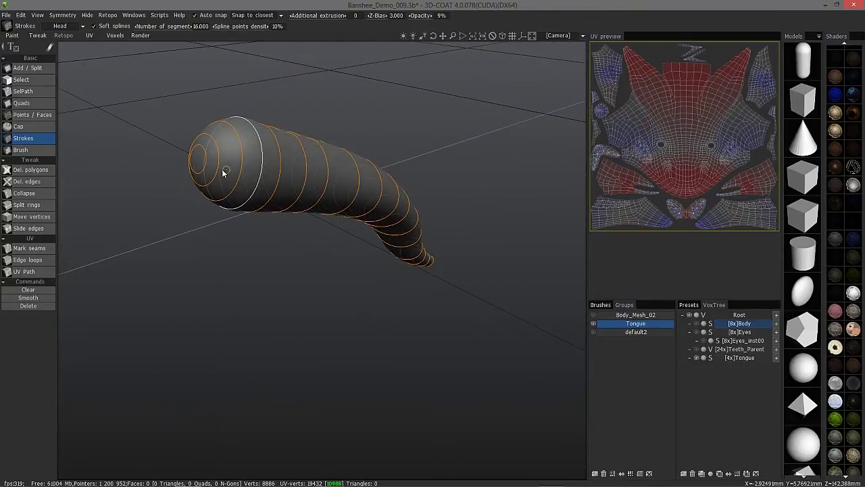
click(196, 163)
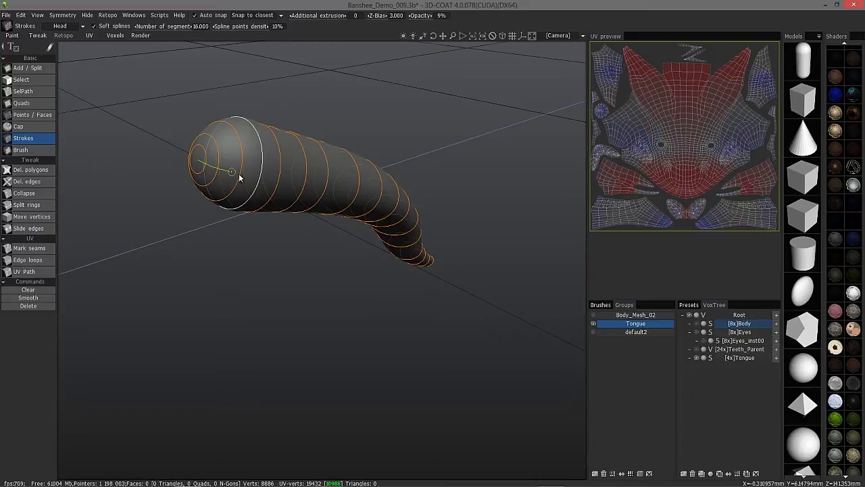
mouse_move(334, 196)
mouse_down()
mouse_move(396, 221)
mouse_move(419, 254)
mouse_up()
middle_drag(428, 262, 194, 119)
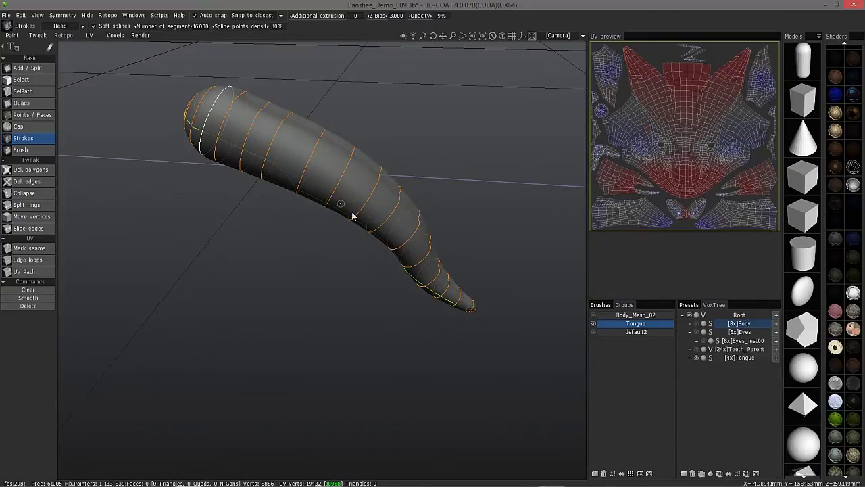
mouse_move(352, 216)
alt+mouse_down()
mouse_move(323, 171)
mouse_move(380, 270)
mouse_move(411, 296)
mouse_move(284, 195)
alt+mouse_up()
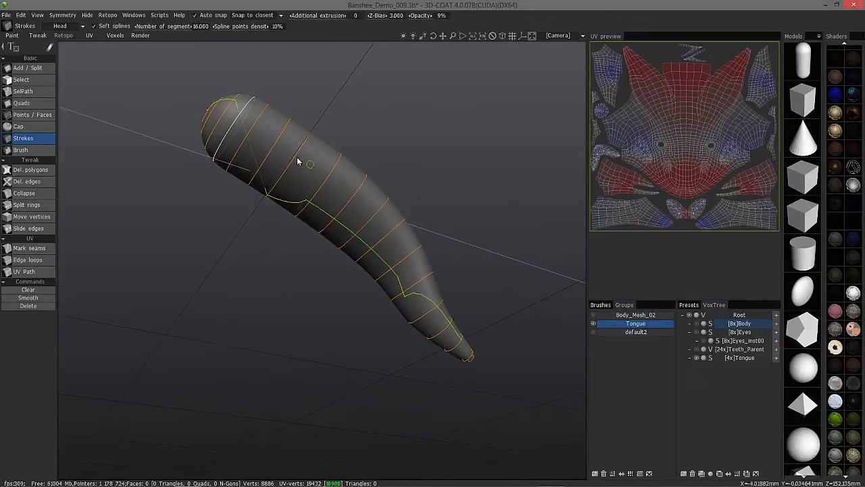
mouse_move(297, 161)
alt+mouse_down()
mouse_move(216, 99)
mouse_move(255, 108)
alt+mouse_up()
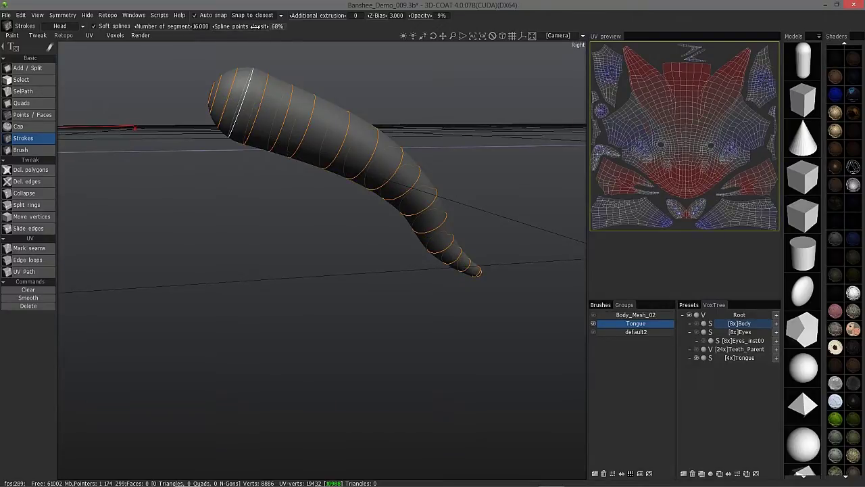
- Set the spline points density to 68% and try a connecting spline through the slice rings, then undo it
alt+drag(187, 85, 208, 95)
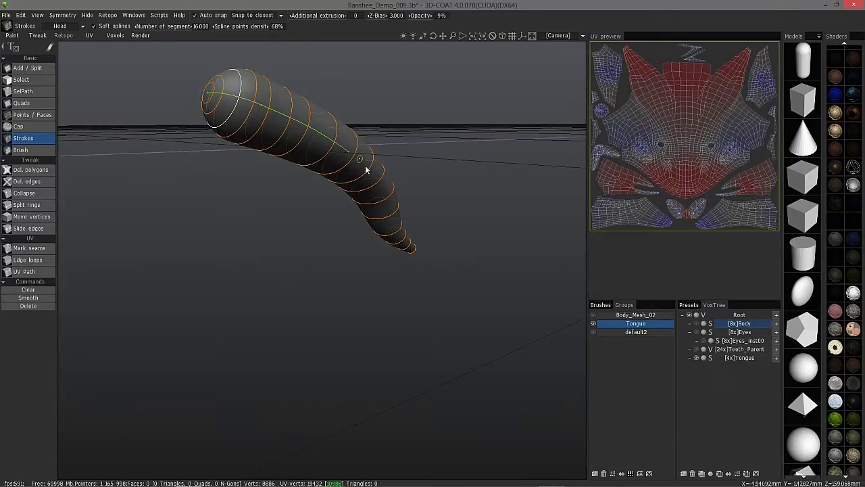
alt+drag(348, 174, 272, 136)
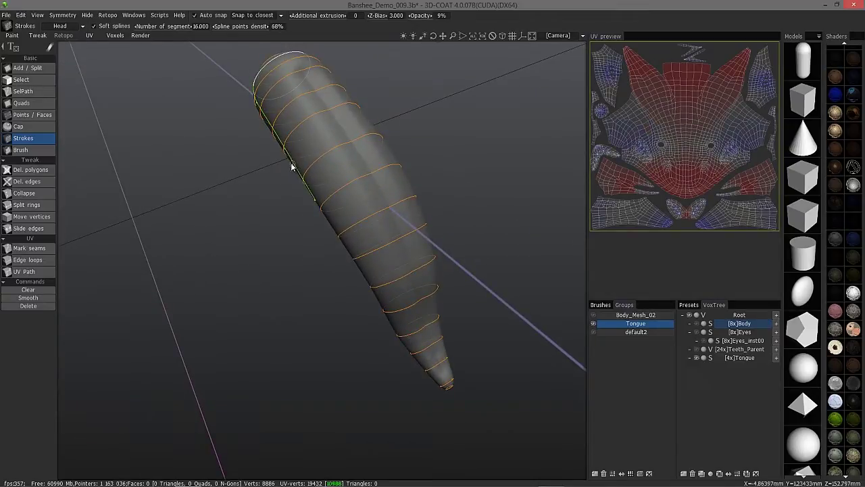
alt+drag(291, 163, 226, 123)
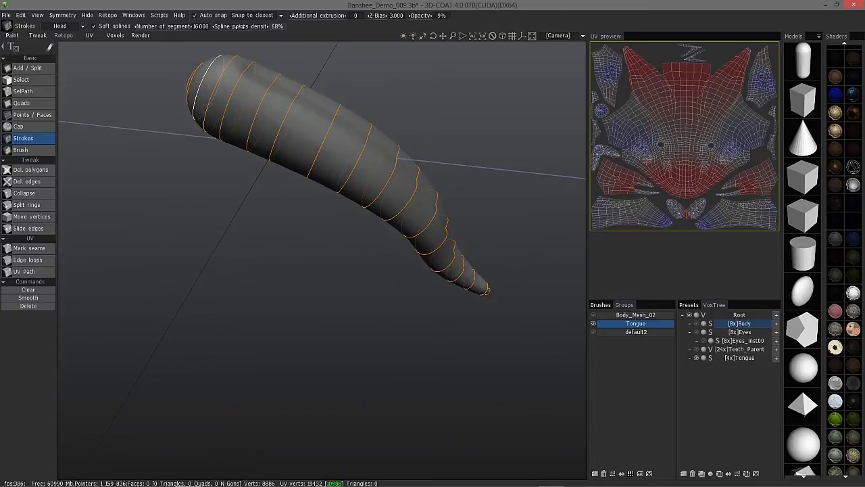
- Set the spline points density to 396%, draw a connecting spline from the rounded end toward the tip, and try moving its points
alt+drag(327, 39, 232, 87)
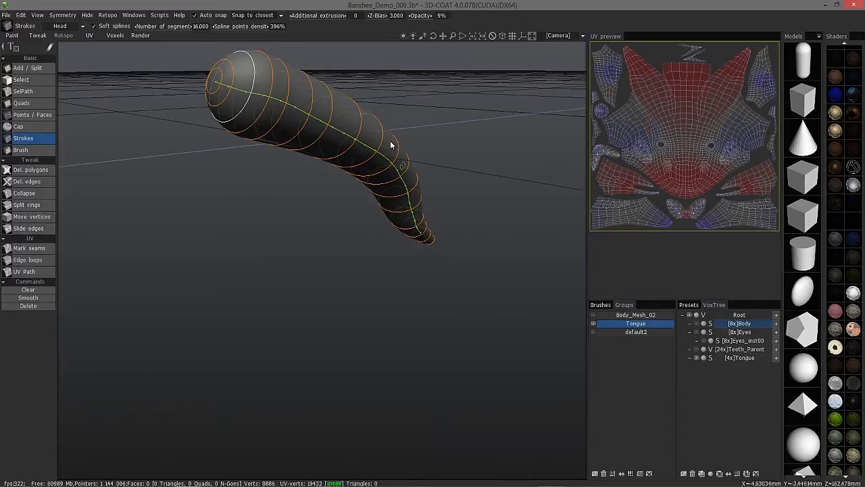
alt+drag(390, 140, 363, 136)
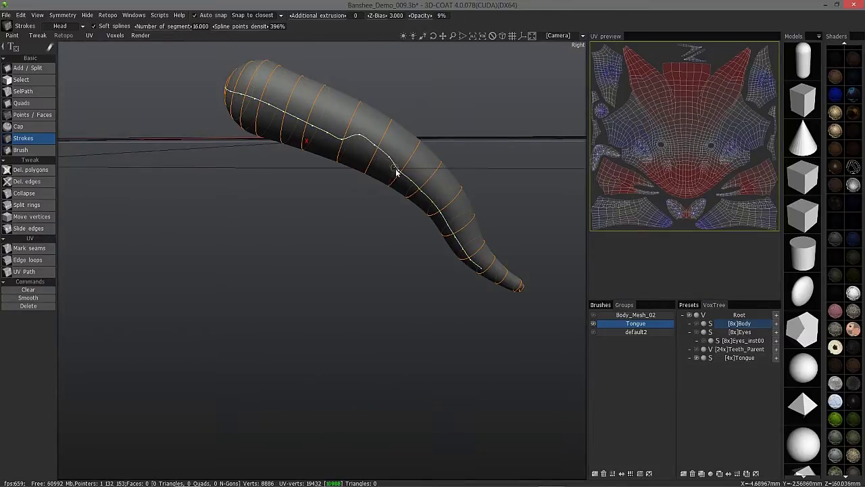
mouse_move(405, 166)
alt+mouse_down()
mouse_move(388, 165)
mouse_move(390, 156)
alt+mouse_up()
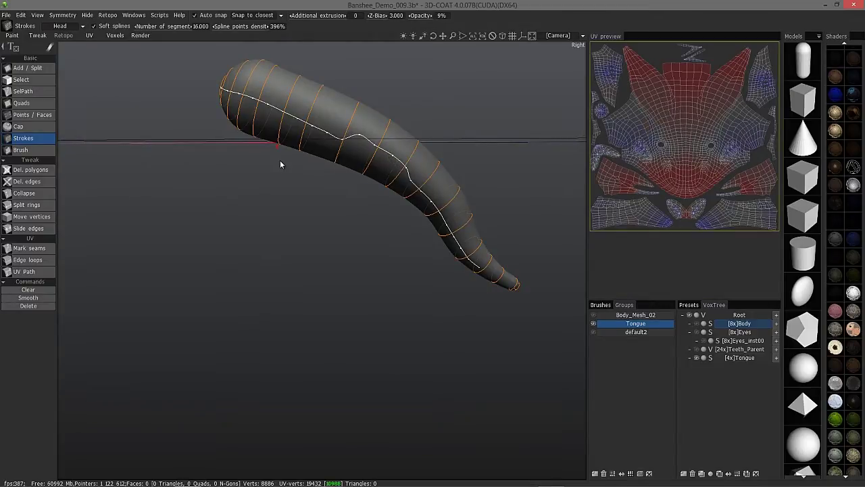
- Undo the point adjustments on the connecting spline and the spline itself
key(ctrl+z)
key(ctrl+z)
key(ctrl+z)
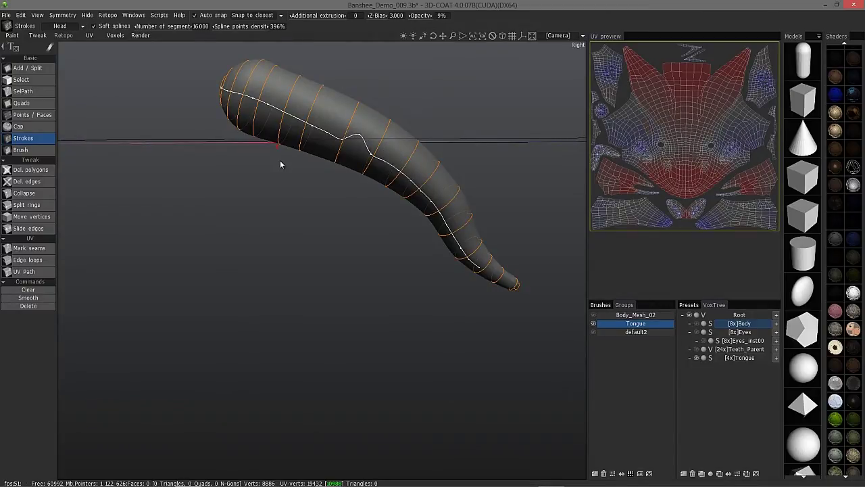
key(ctrl+z)
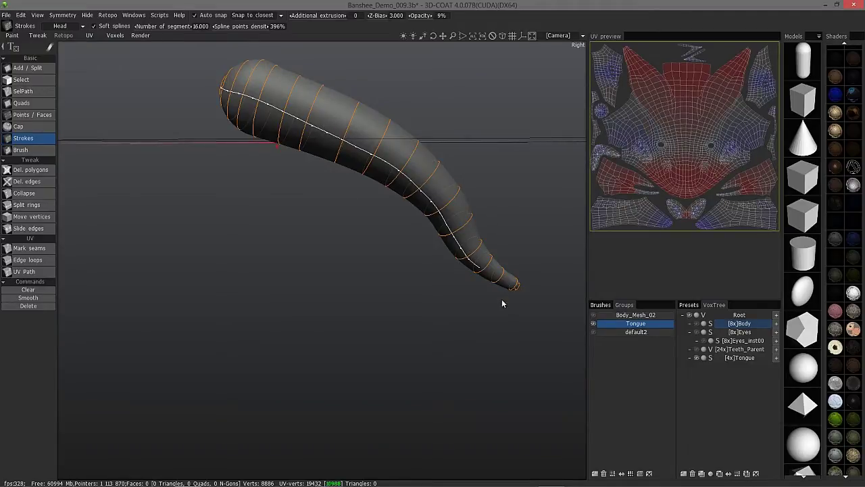
key(ctrl+z)
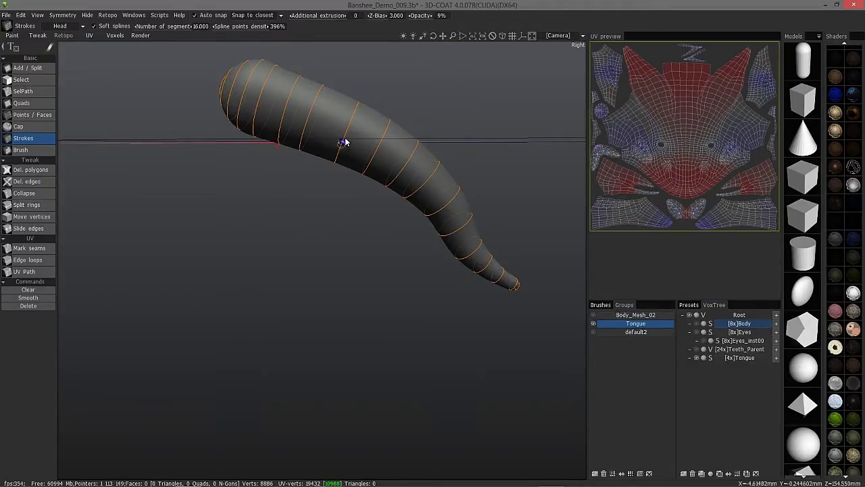
- Select the slice ring at the middle of the tongue and try deleting it, then undo
click(345, 137)
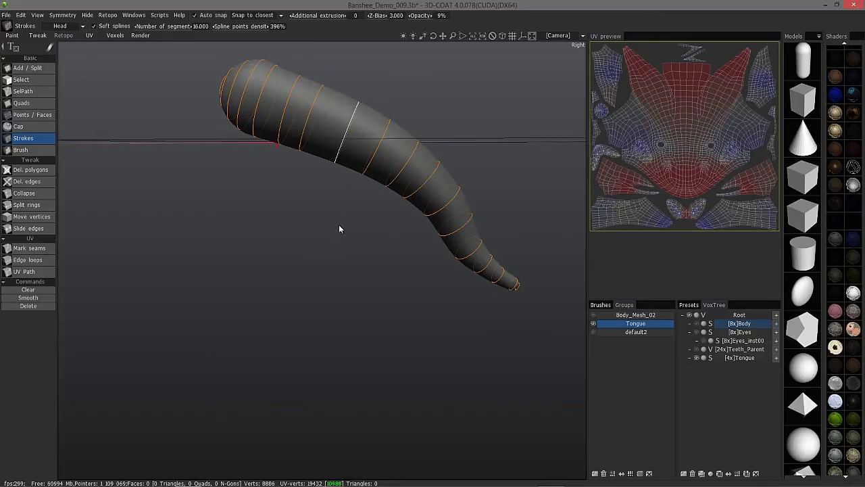
key(Delete)
key(ctrl+z)
- Try redrawing the connecting spline at 396% density from the center of the rounded end, then undo it
right_drag(302, 115, 211, 93)
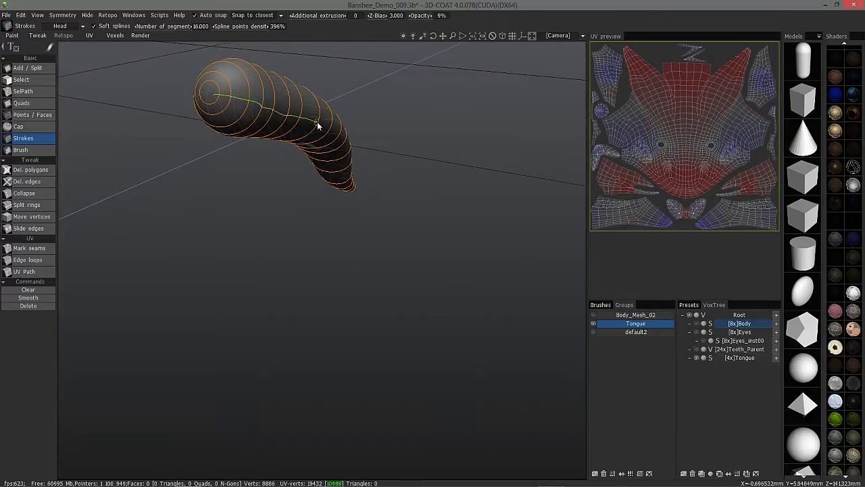
right_drag(345, 157, 269, 117)
alt+drag(339, 138, 268, 117)
key(ctrl+z)
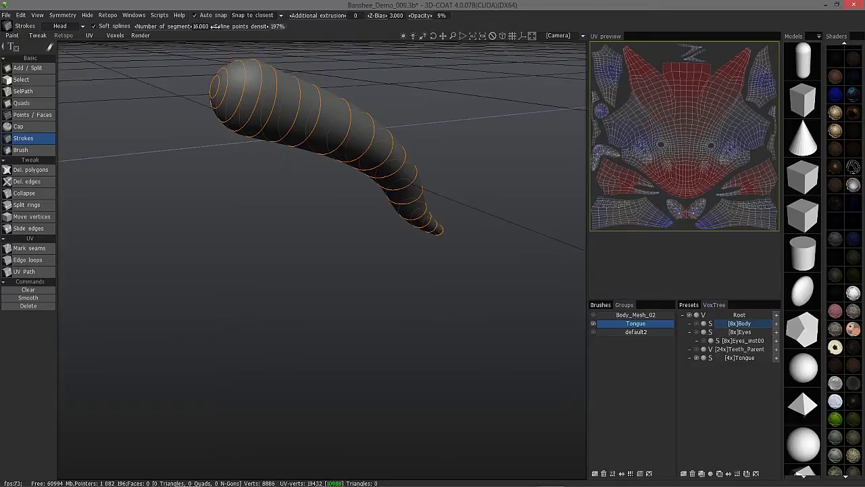
- Set the spline points density to 203% and try drawing the connecting spline along the tongue's side, then undo it
alt+drag(204, 82, 212, 87)
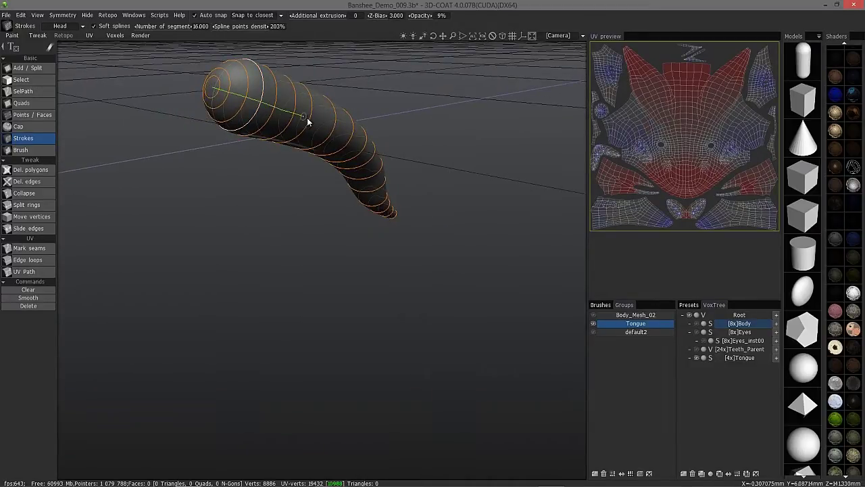
right_drag(405, 213, 119, 131)
alt+drag(120, 130, 230, 120)
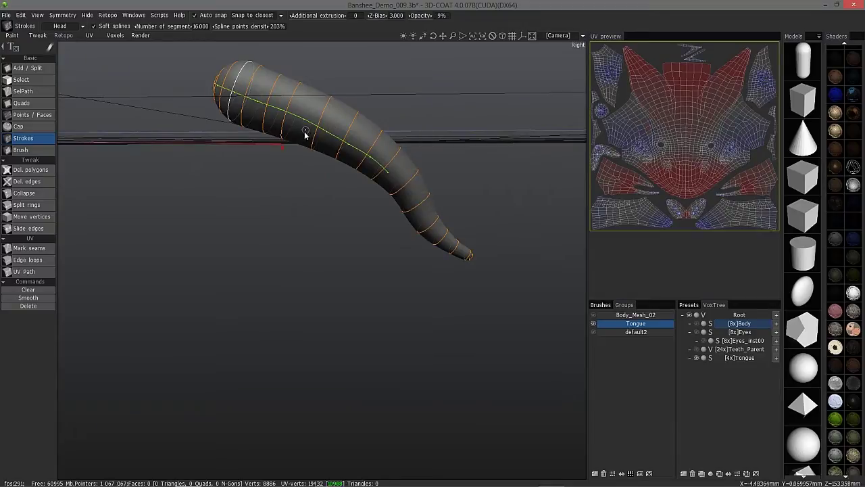
alt+drag(303, 132, 269, 121)
key(ctrl+z)
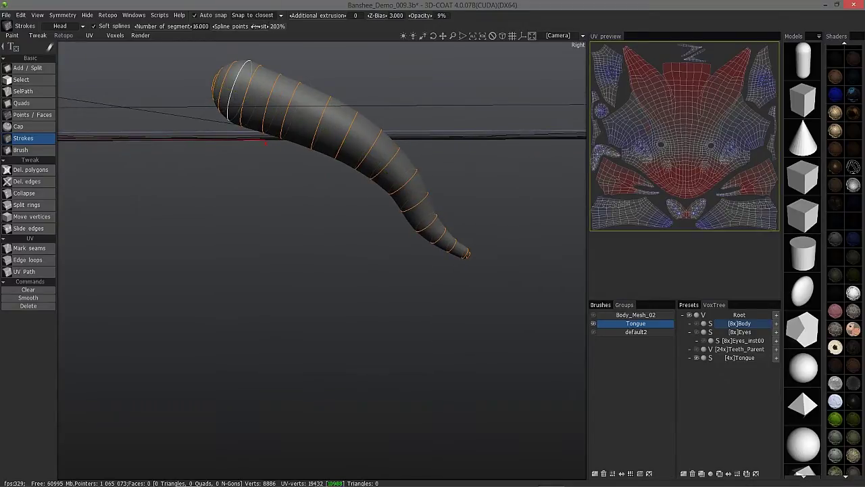
- Set the spline points density to 156% and try drawing a connecting spline from the rounded end across the slice rings
alt+drag(229, 84, 194, 83)
right_drag(193, 81, 197, 80)
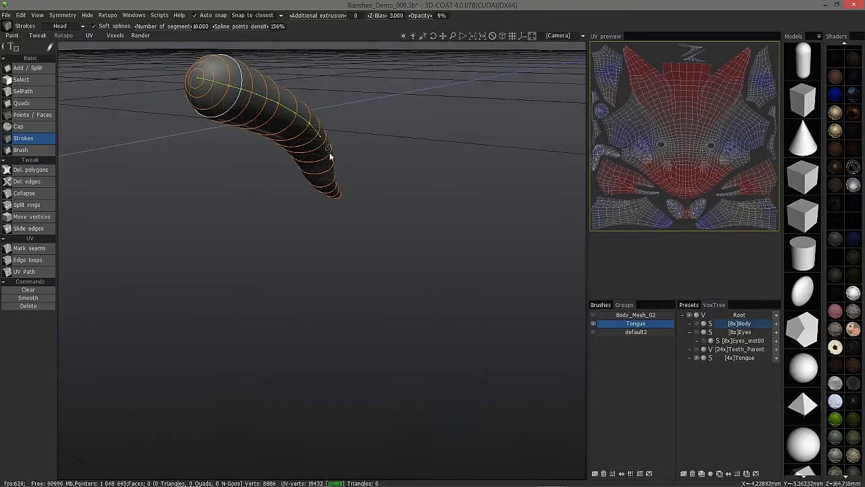
right_drag(331, 157, 357, 143)
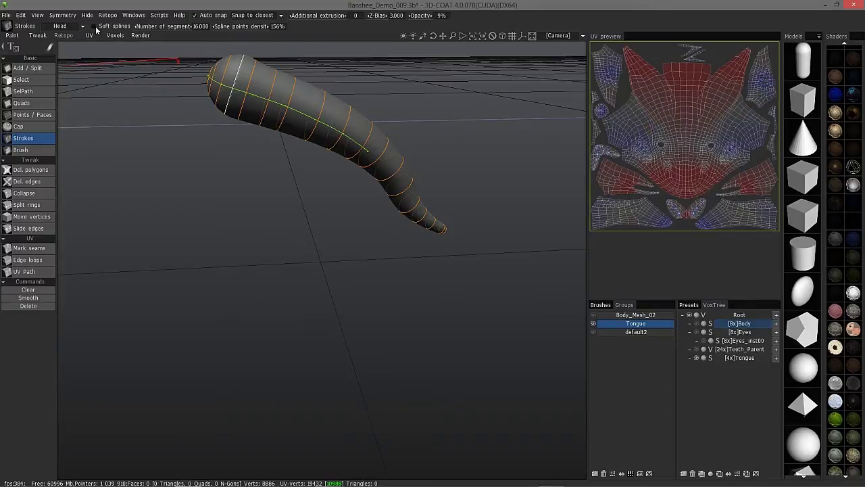
- Compare the connecting spline with Soft splines off and on again, then undo the spline
mouse_move(242, 90)
alt+mouse_down()
mouse_move(253, 93)
mouse_move(252, 81)
alt+mouse_up()
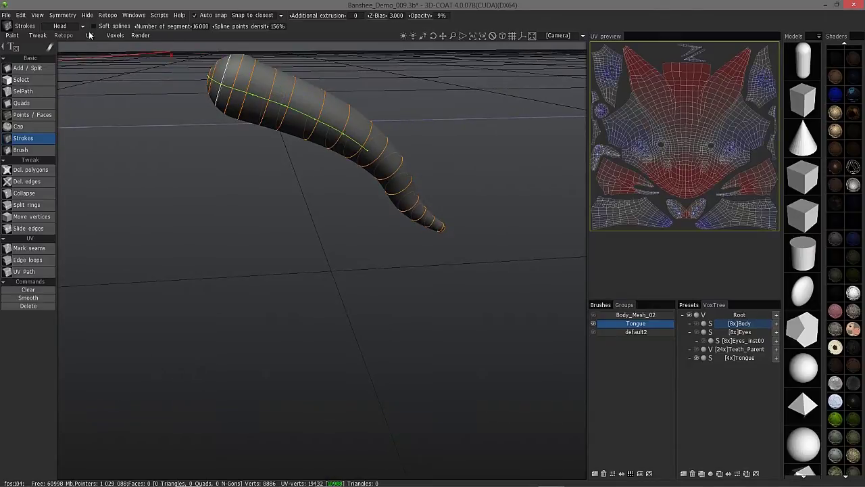
alt+drag(213, 187, 259, 177)
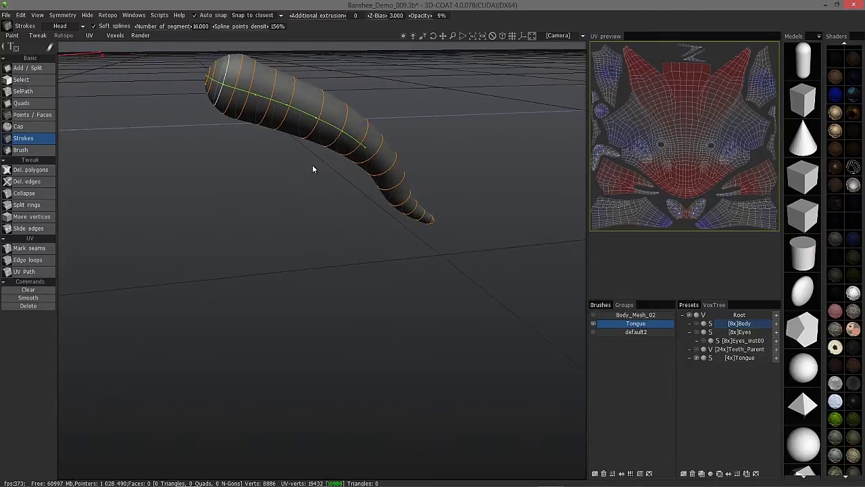
key(ctrl+z)
- Draw the connecting spline at 156% density from the center of the rounded end through the slice rings to the tongue's tip
alt+drag(255, 140, 311, 79)
alt+middle_drag(312, 79, 245, 218)
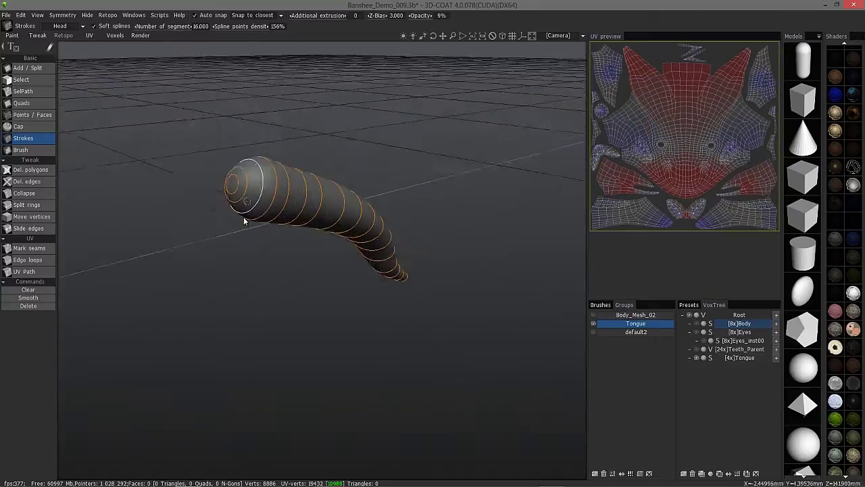
alt+right_drag(244, 218, 177, 89)
alt+drag(177, 89, 165, 117)
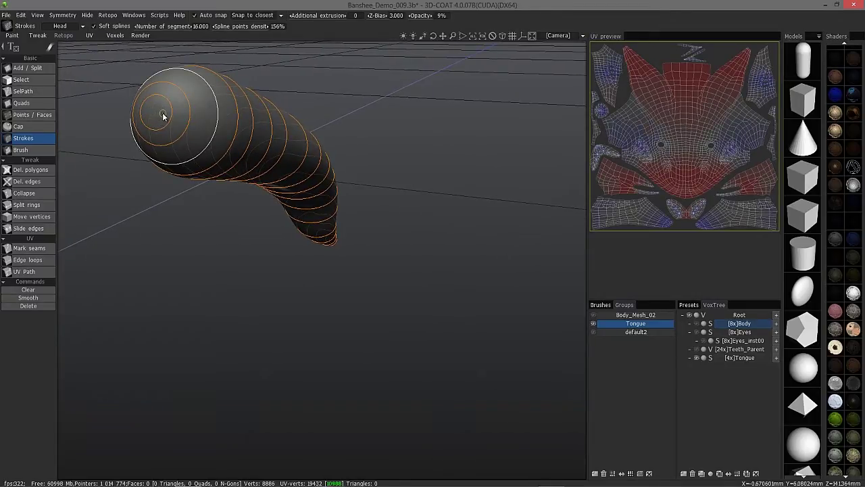
drag(162, 113, 267, 138)
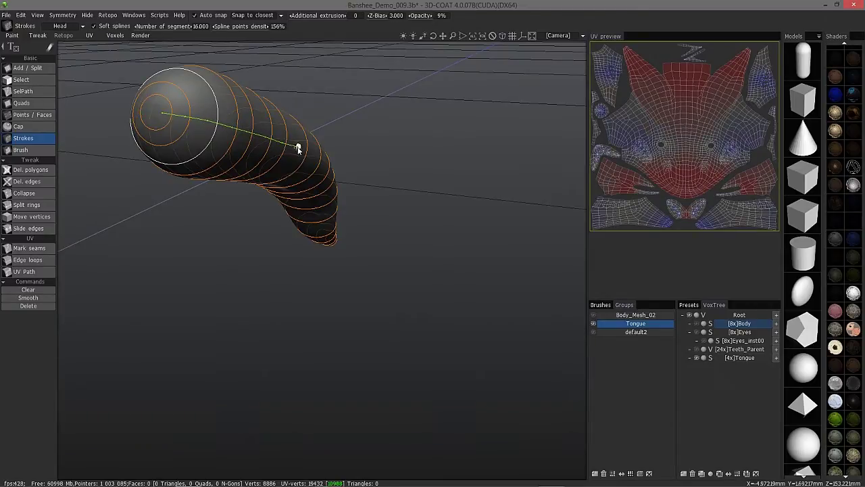
drag(313, 154, 329, 181)
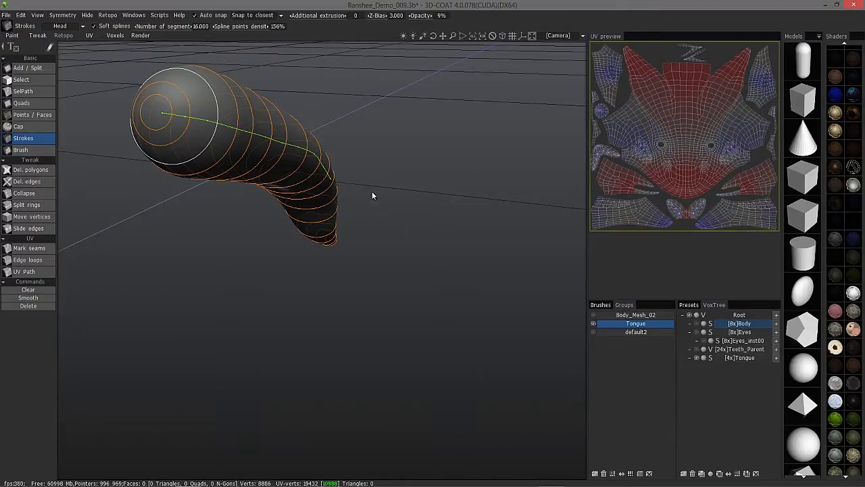
mouse_move(372, 193)
right_down()
mouse_move(326, 218)
mouse_move(277, 131)
mouse_move(196, 141)
mouse_move(196, 128)
mouse_move(334, 205)
mouse_move(324, 202)
right_up()
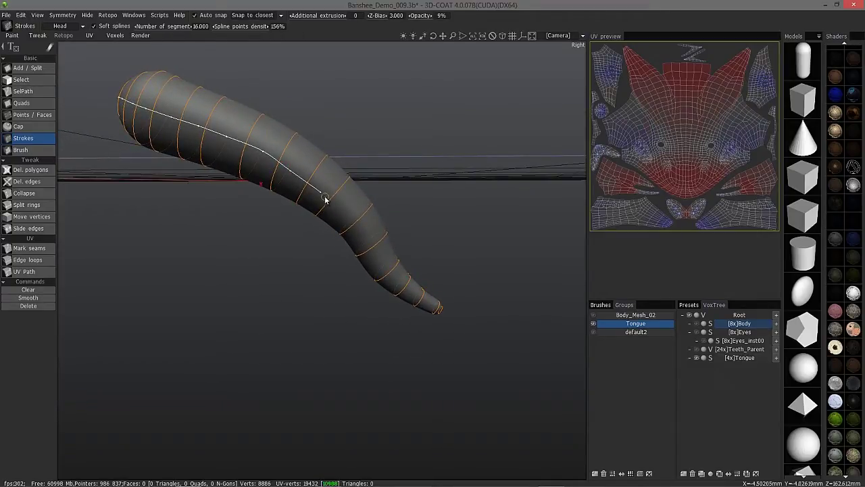
mouse_move(326, 165)
right_down()
mouse_move(342, 216)
mouse_move(435, 325)
mouse_move(424, 274)
mouse_move(334, 194)
mouse_move(327, 198)
mouse_move(446, 324)
mouse_move(460, 307)
mouse_move(479, 235)
right_up()
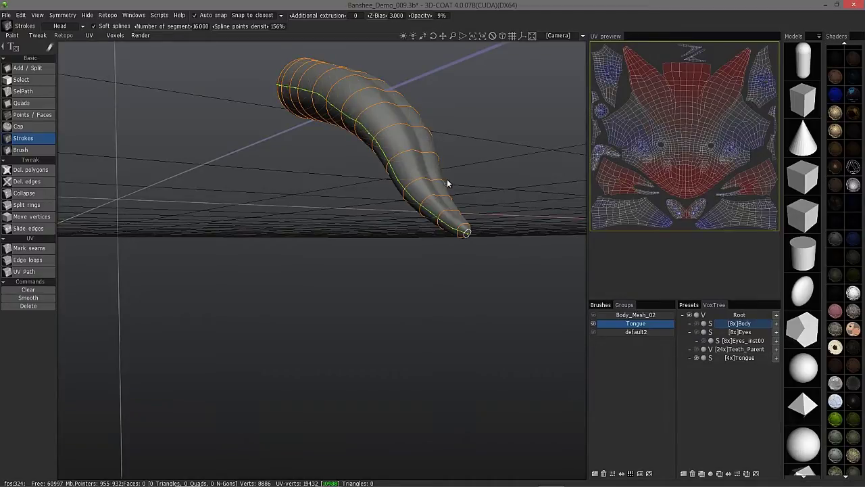
- Close the gap between the two spline pieces mid-tongue, joining them into one continuous connecting spline
click(415, 155)
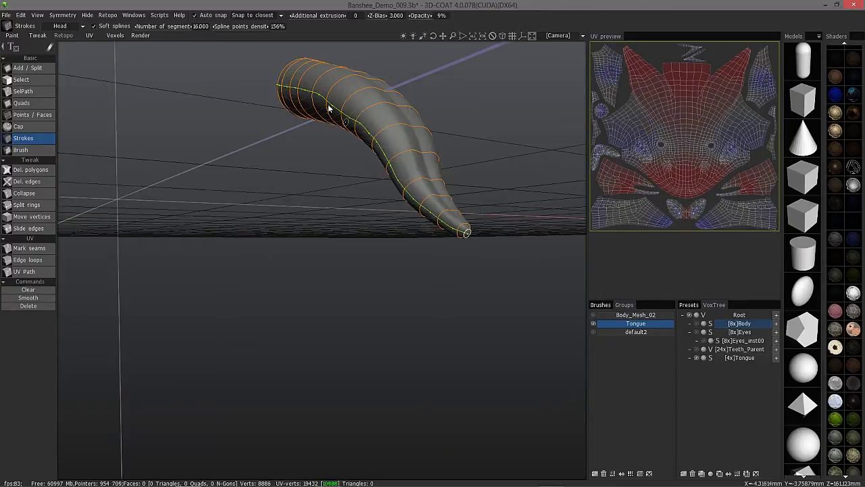
alt+drag(404, 221, 357, 176)
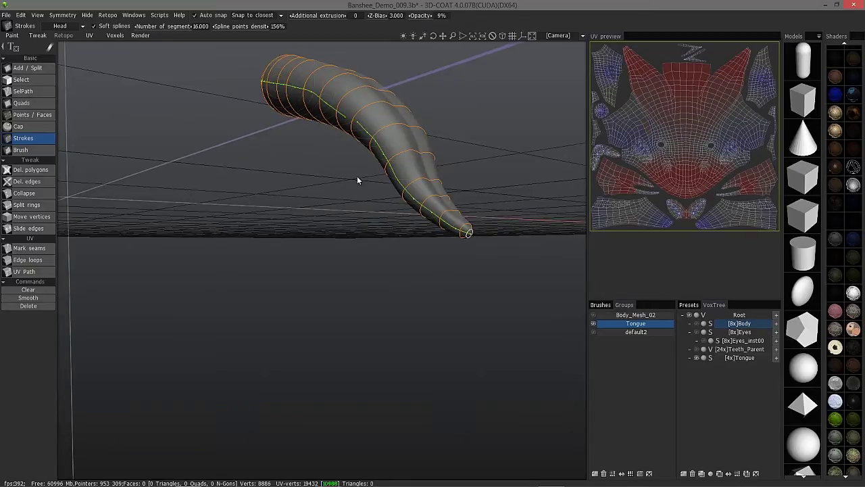
drag(357, 180, 347, 120)
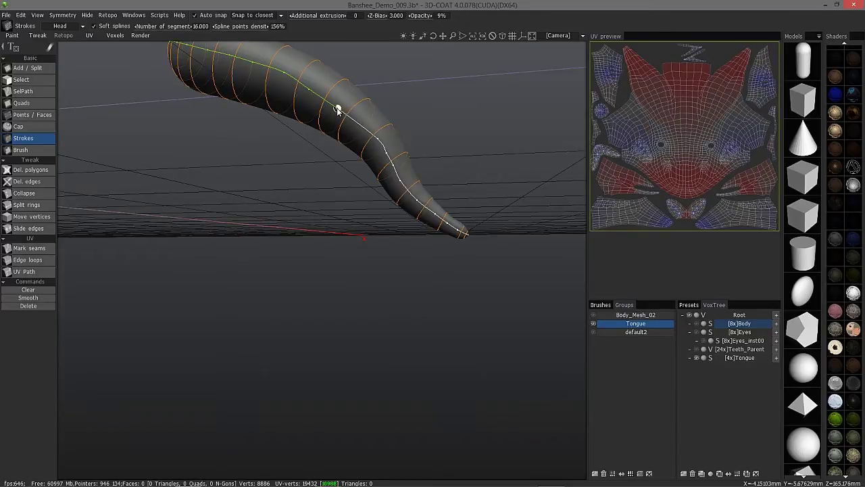
click(340, 110)
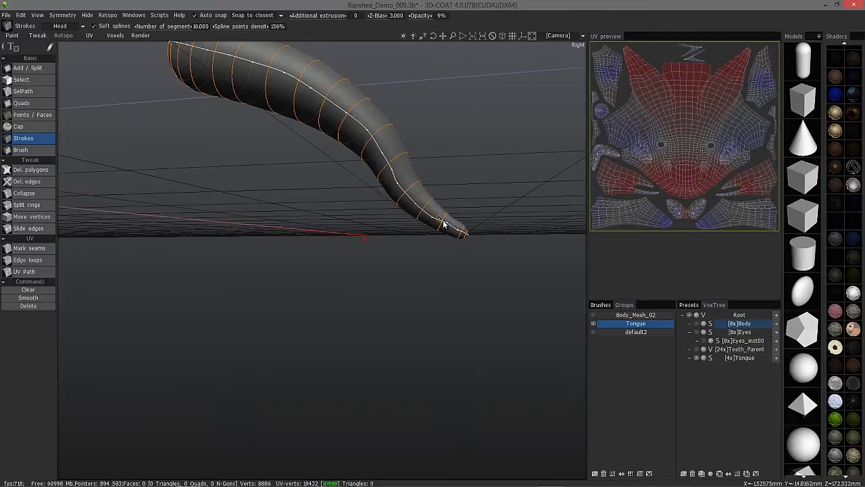
- Generate the tongue's quad mesh from the slice rings and the connecting spline
alt+drag(382, 143, 378, 149)
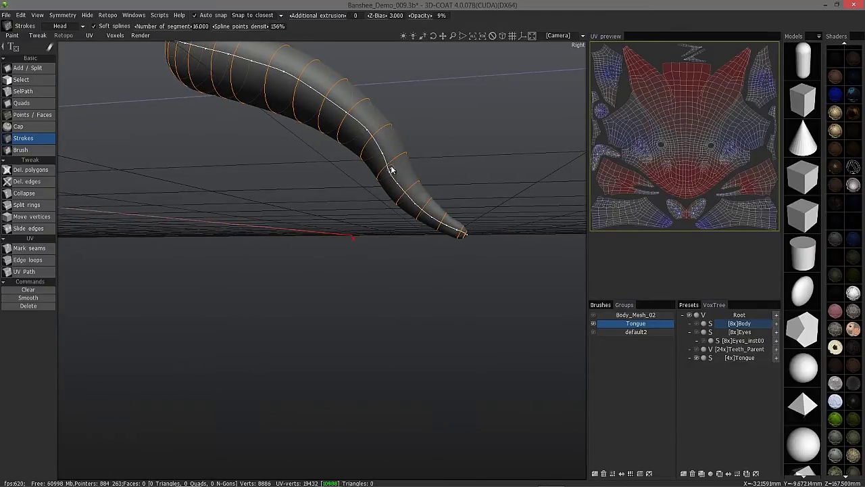
alt+drag(368, 65, 339, 65)
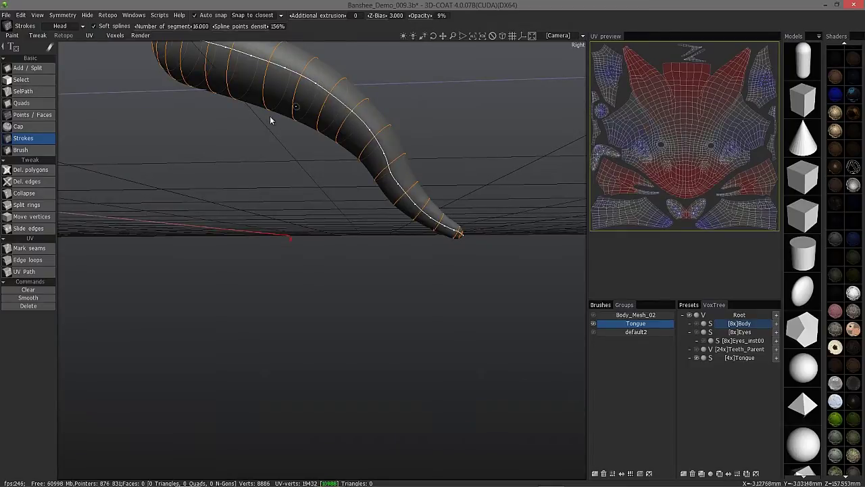
alt+middle_drag(270, 119, 272, 287)
alt+right_drag(272, 287, 274, 174)
alt+drag(273, 270, 349, 350)
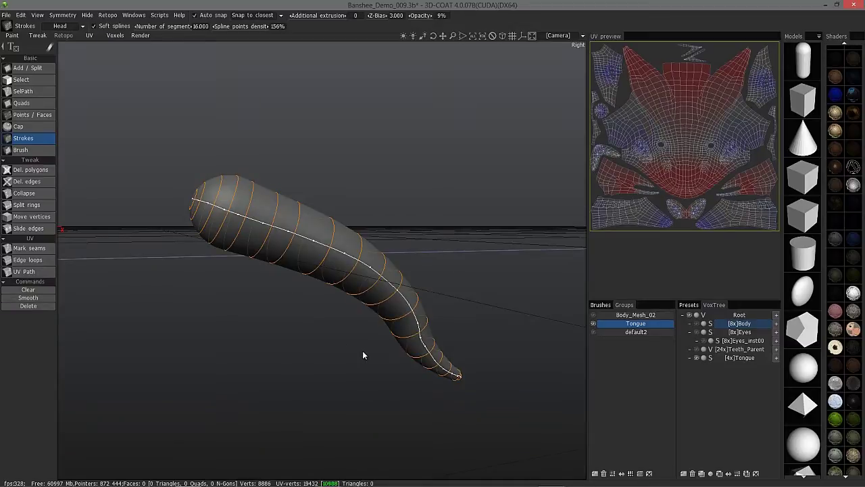
key(Return)
- Check the tongue mesh from several sides, then hide the Tongue retopo layer and sculpt volume and show the Teeth_Parent volume
mouse_move(341, 278)
alt+mouse_down()
mouse_move(312, 263)
mouse_move(426, 393)
alt+mouse_up()
alt+drag(286, 220, 396, 283)
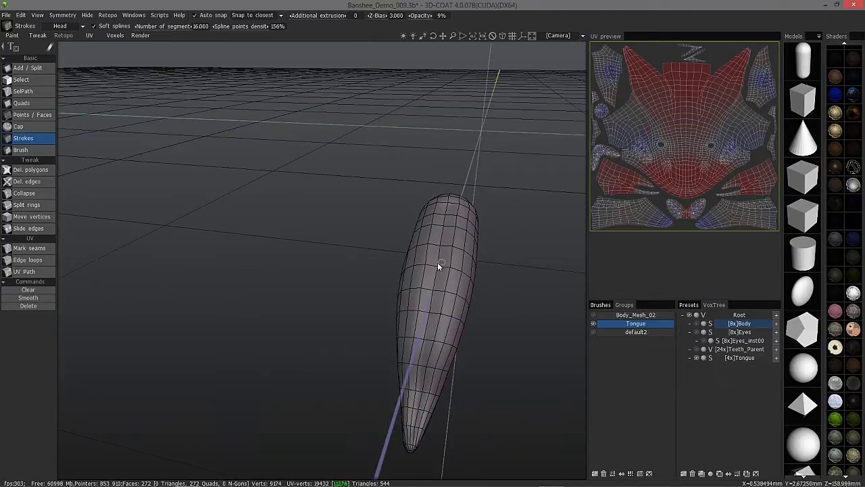
alt+drag(440, 386, 219, 255)
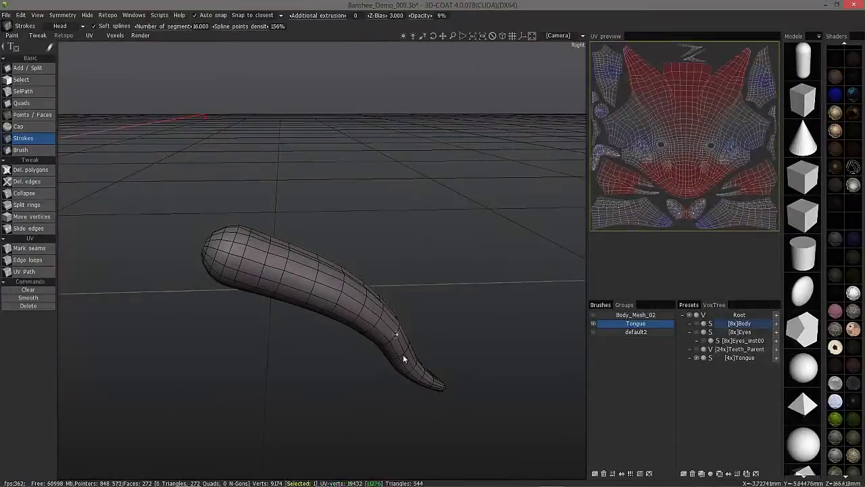
alt+drag(402, 361, 261, 264)
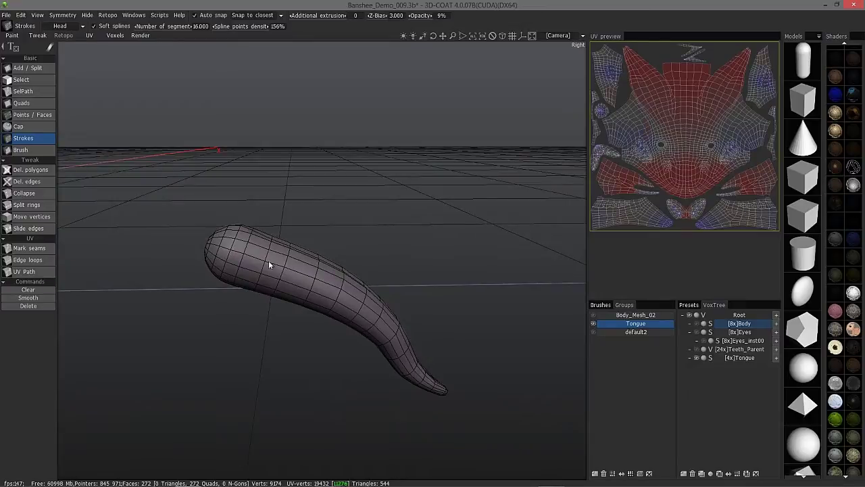
alt+drag(415, 394, 534, 312)
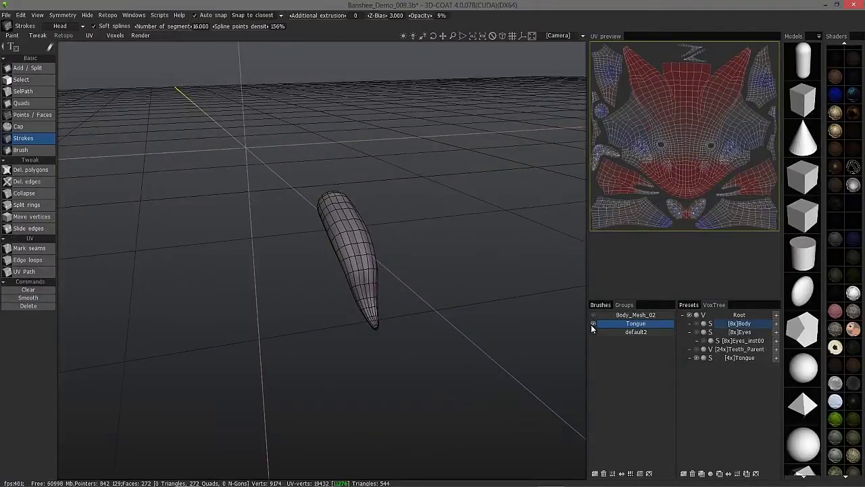
click(593, 324)
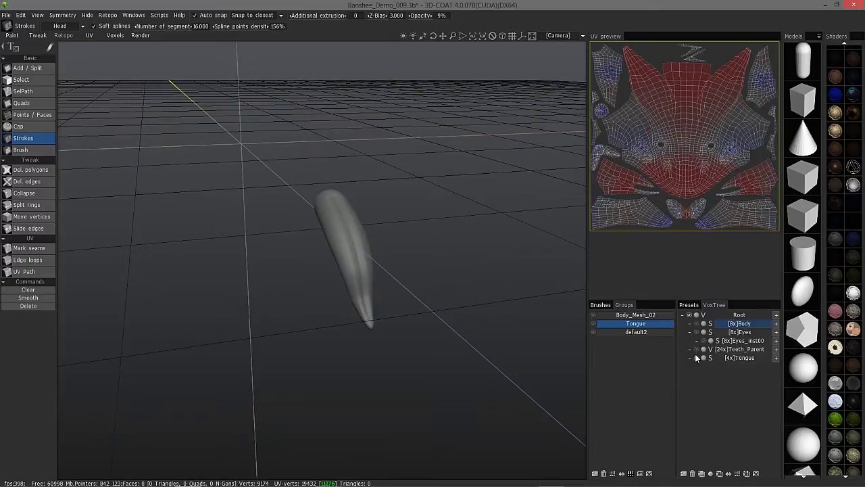
click(698, 350)
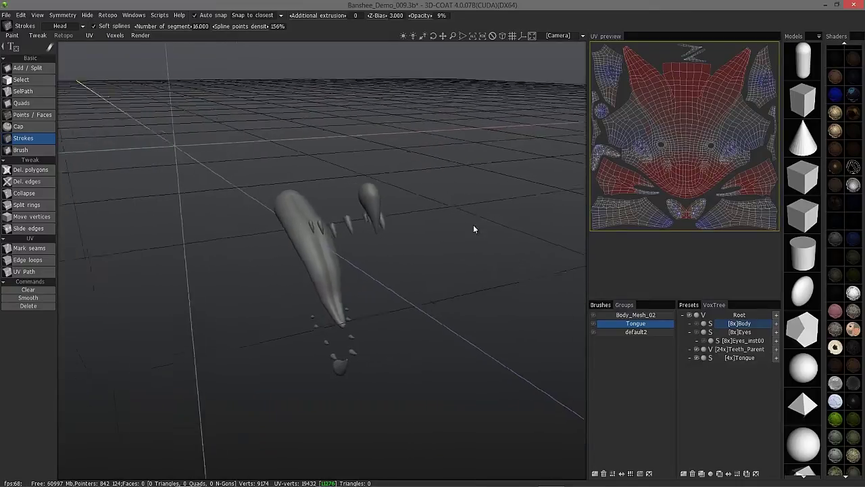
click(697, 358)
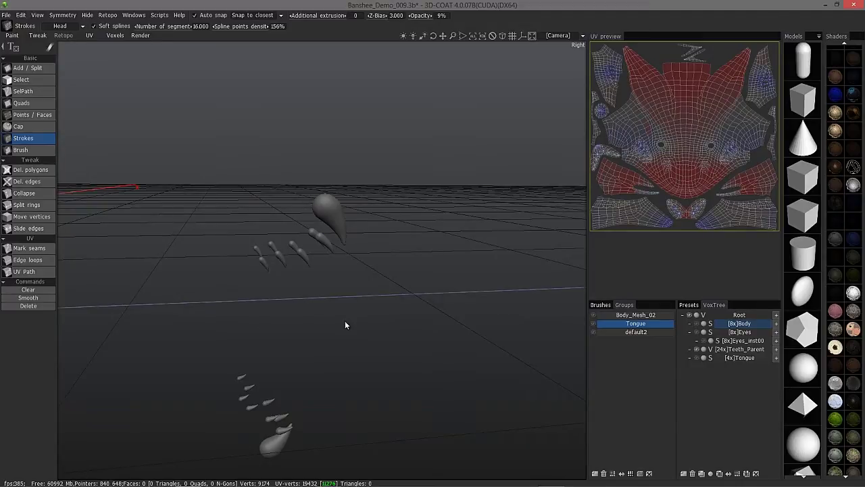
- Start AUTOPO on the Teeth_Parent volume and move its parameters dialog clear of the teeth
middle_drag(344, 325, 370, 327)
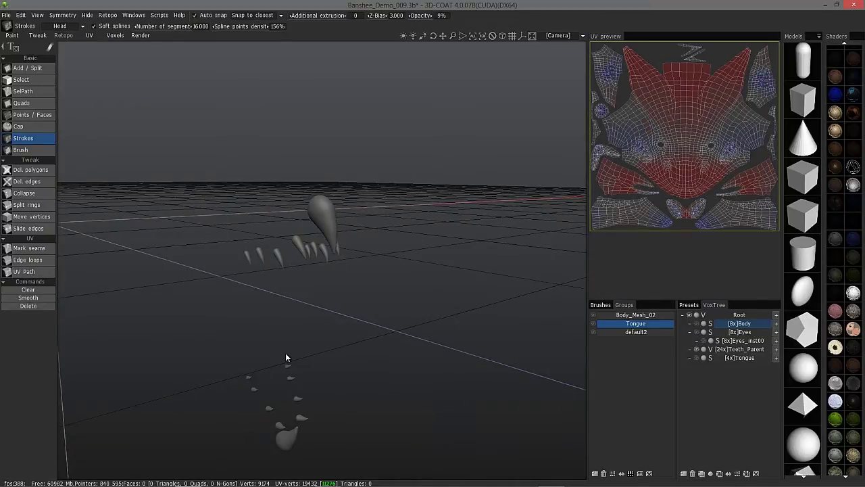
middle_drag(286, 357, 456, 256)
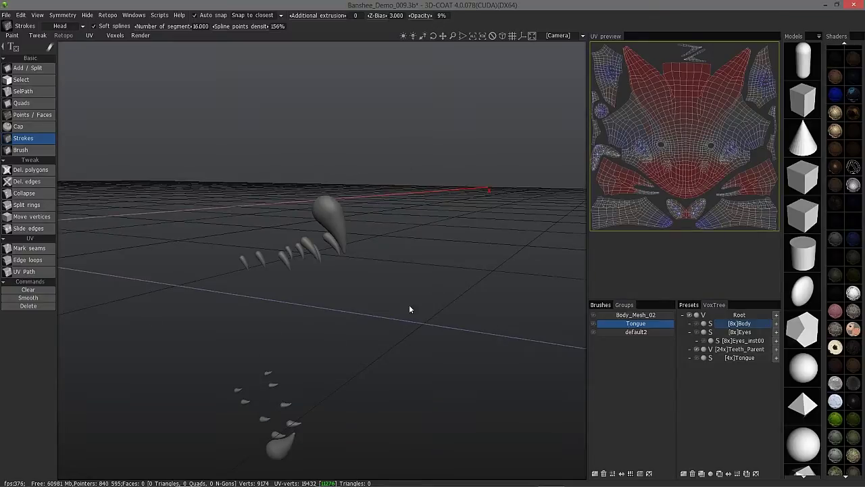
middle_drag(228, 316, 241, 387)
middle_drag(325, 334, 349, 309)
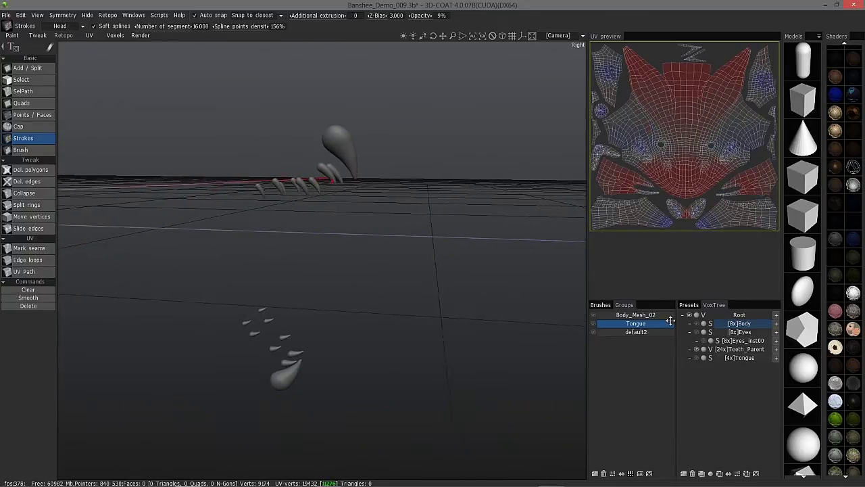
click(739, 349)
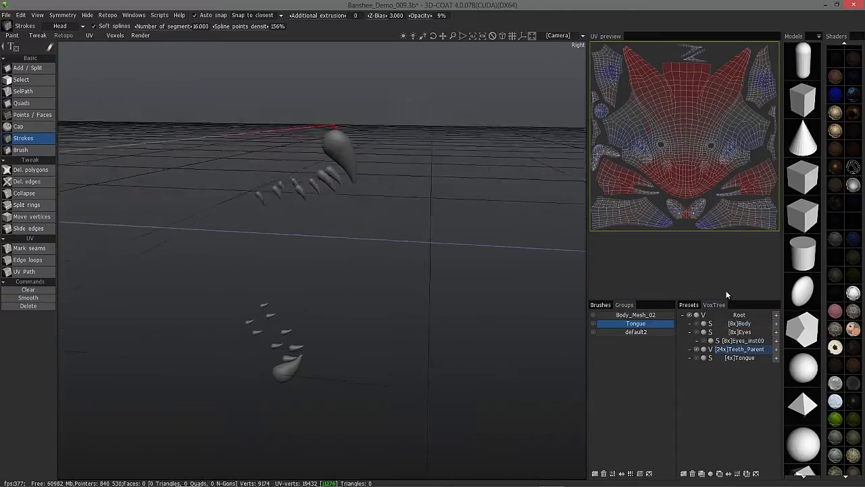
middle_drag(367, 265, 690, 332)
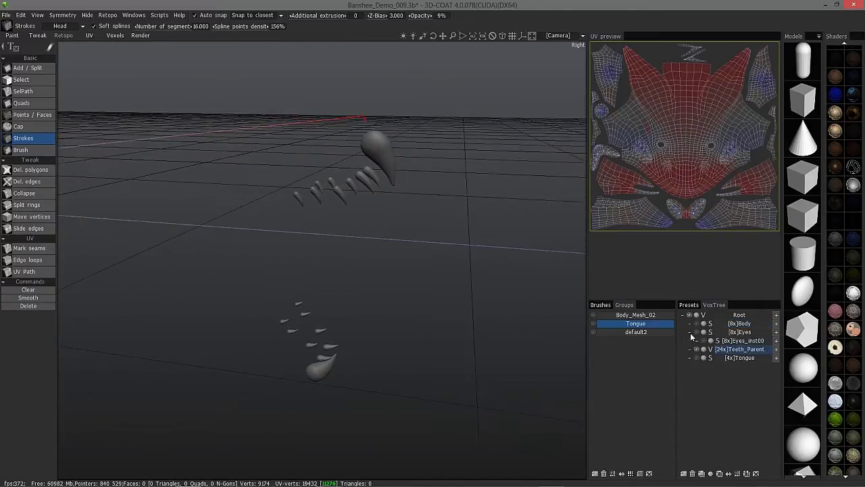
right_click(737, 351)
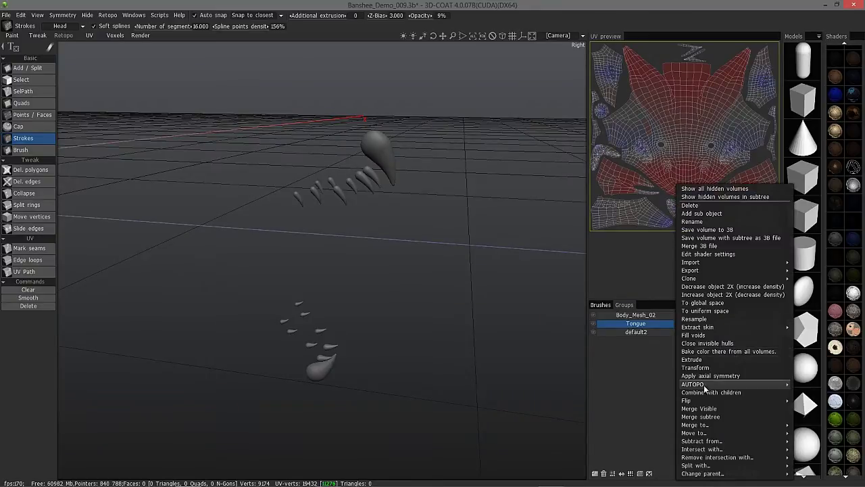
mouse_move(703, 384)
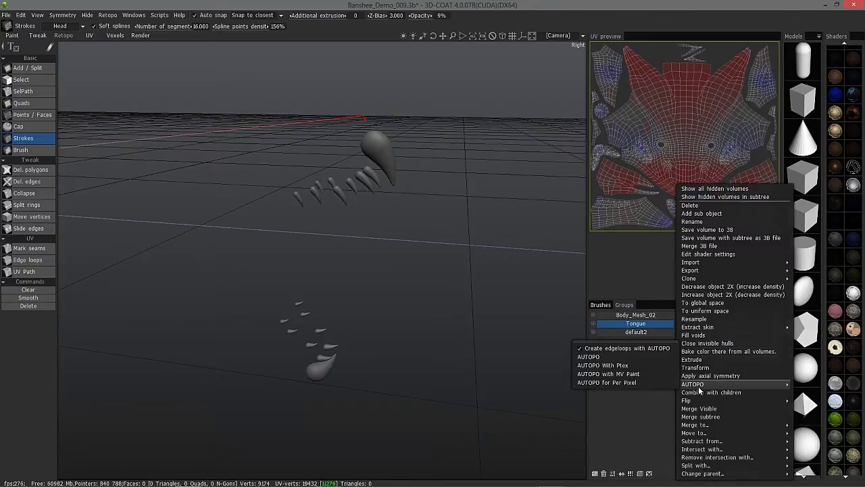
click(589, 357)
drag(309, 179, 177, 71)
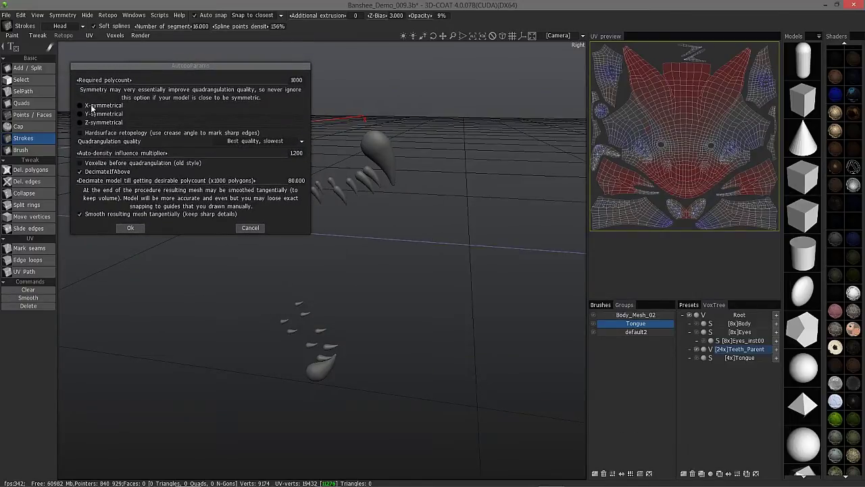
- Try X symmetry in the AUTOPO parameters while checking the teeth's alignment, and turn it off again
key(Left)
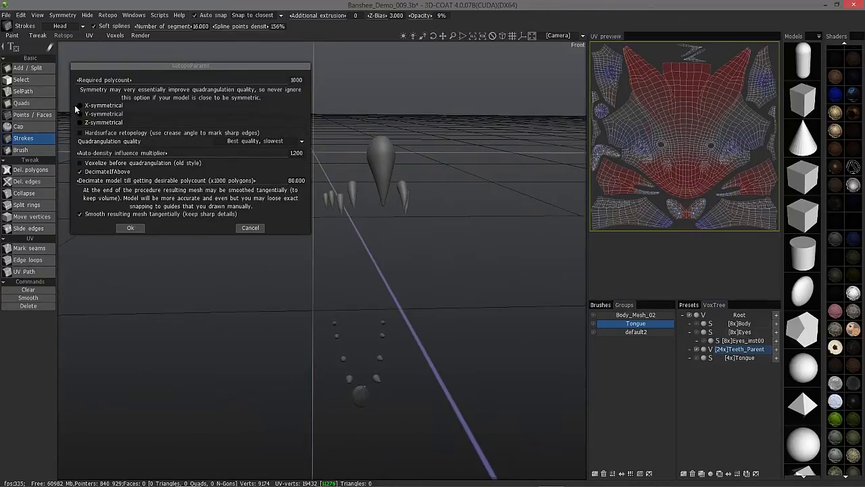
key(Left)
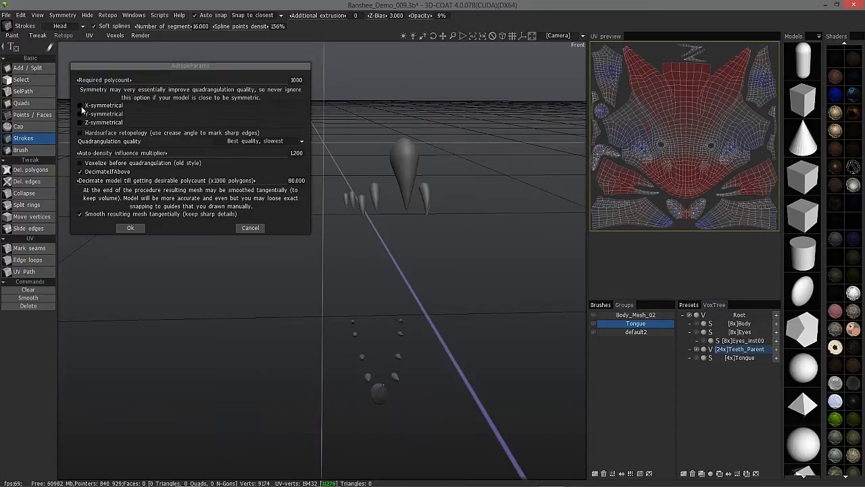
click(80, 106)
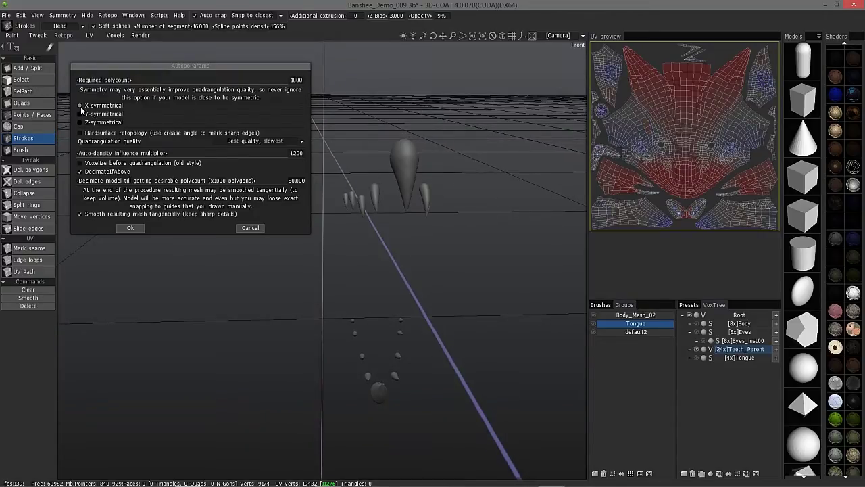
key(Left)
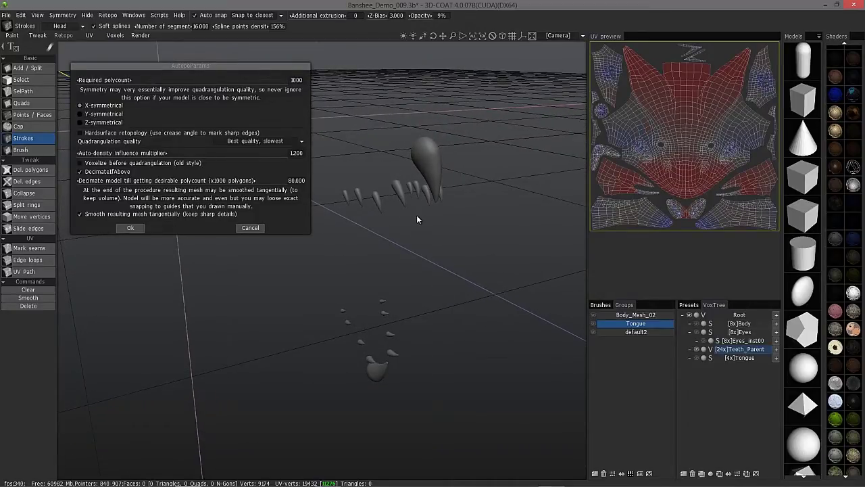
alt+drag(417, 215, 438, 178)
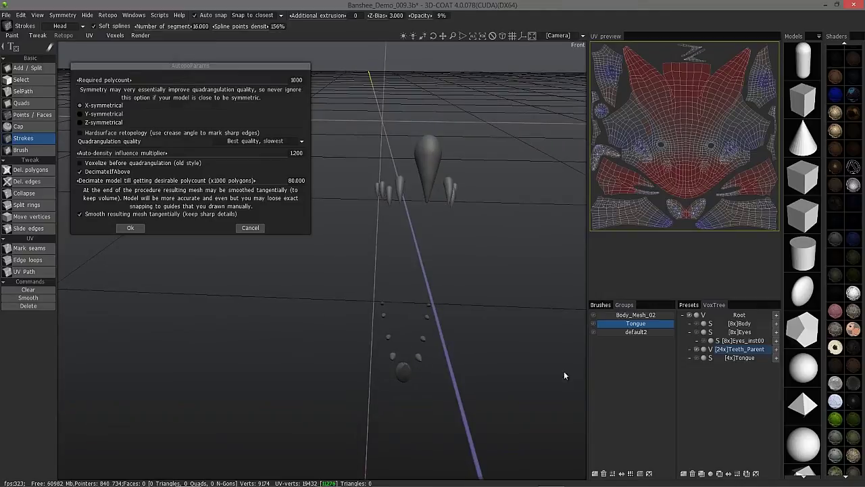
key(Left)
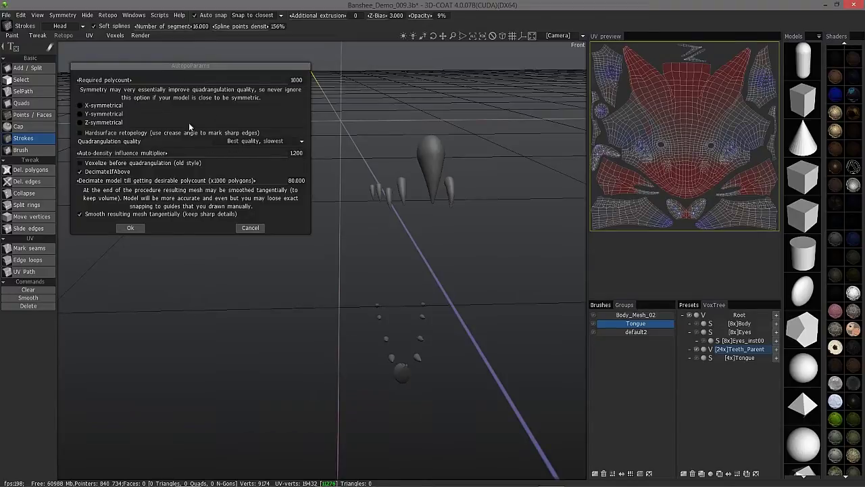
alt+drag(359, 195, 453, 190)
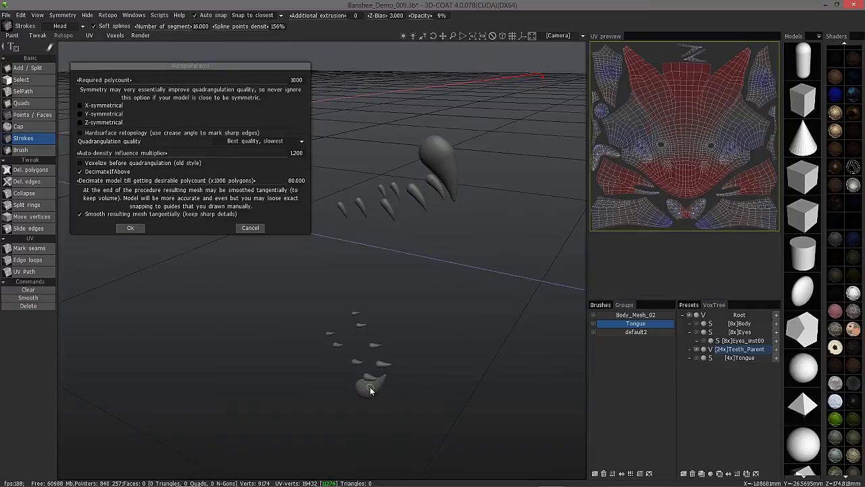
- Set the AUTOPO required polycount to 2500 and accept the parameters
click(300, 82)
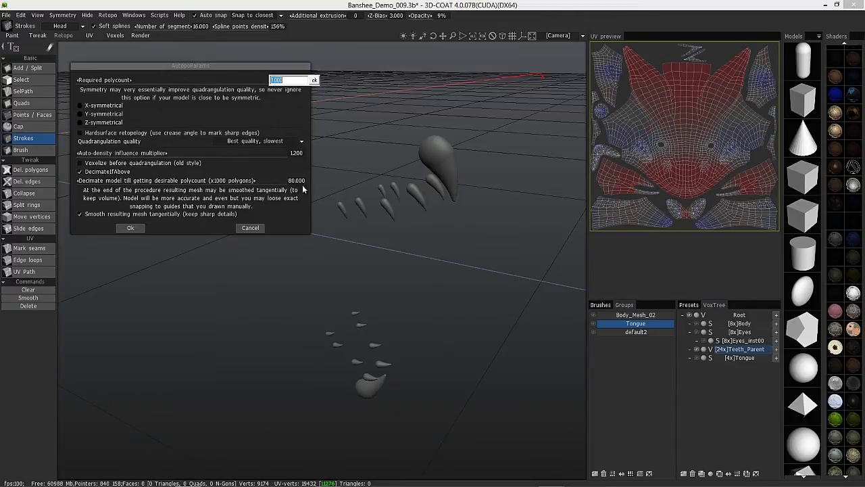
text(2500)
click(314, 81)
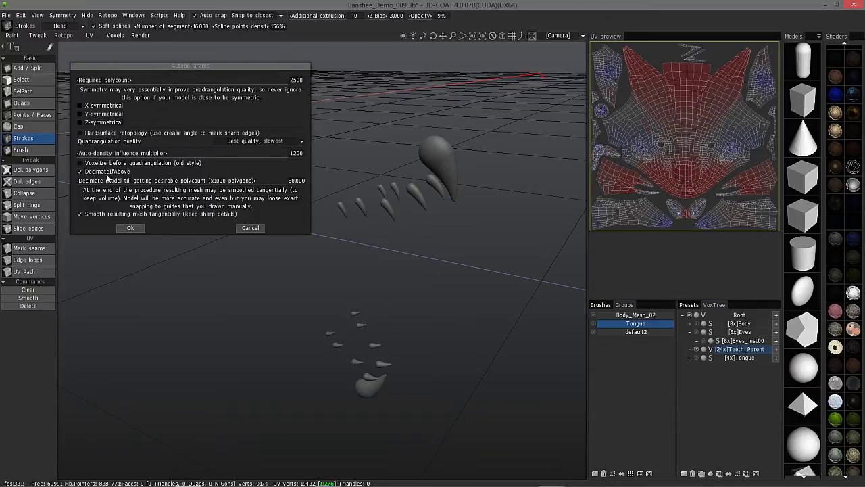
click(129, 229)
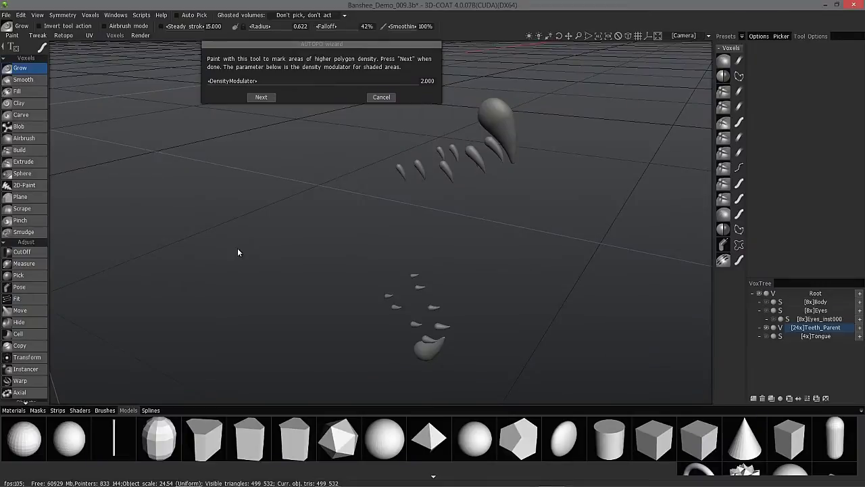
- Complete the AUTOPO wizard without painting density areas or drawing guide strokes, generating the retopo mesh for the teeth
drag(317, 129, 280, 120)
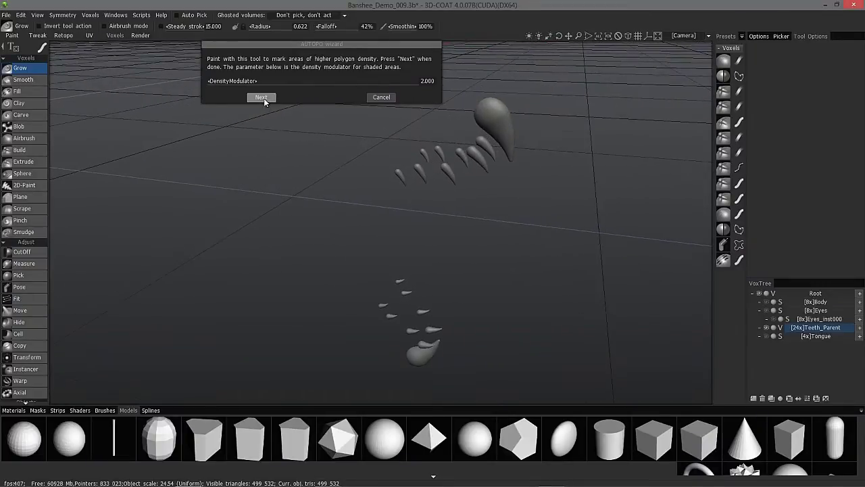
alt+drag(499, 173, 520, 99)
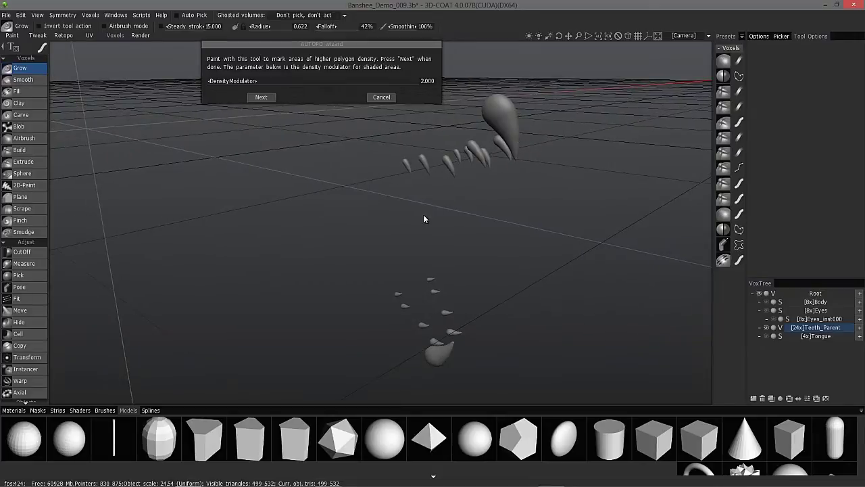
drag(424, 219, 515, 162)
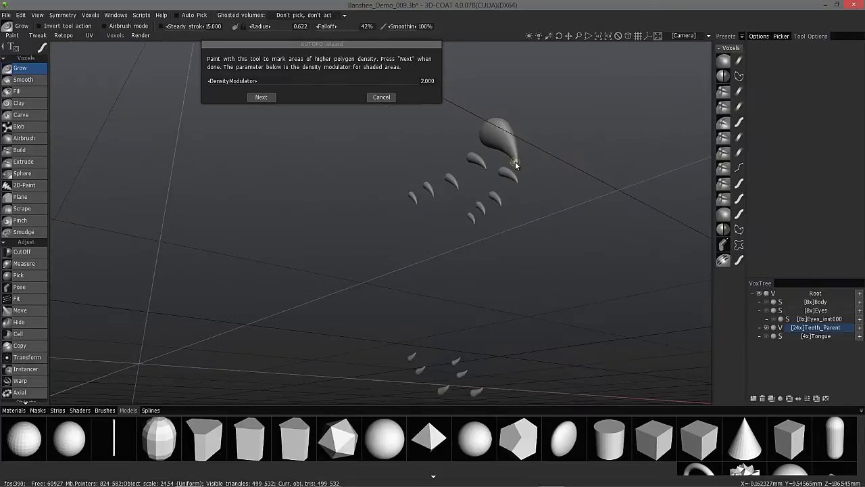
click(265, 98)
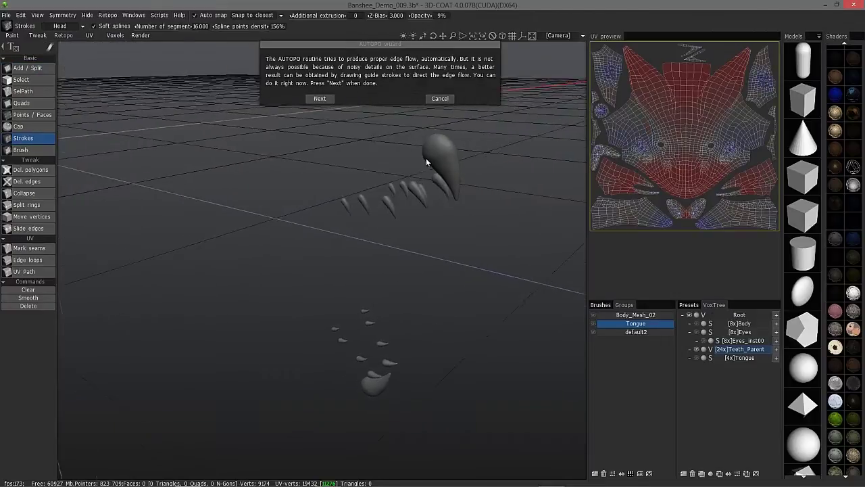
drag(426, 162, 444, 138)
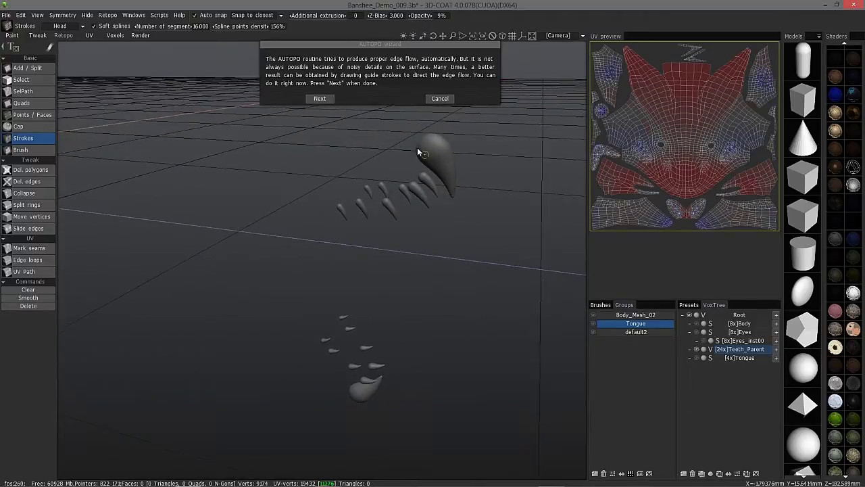
drag(417, 147, 365, 103)
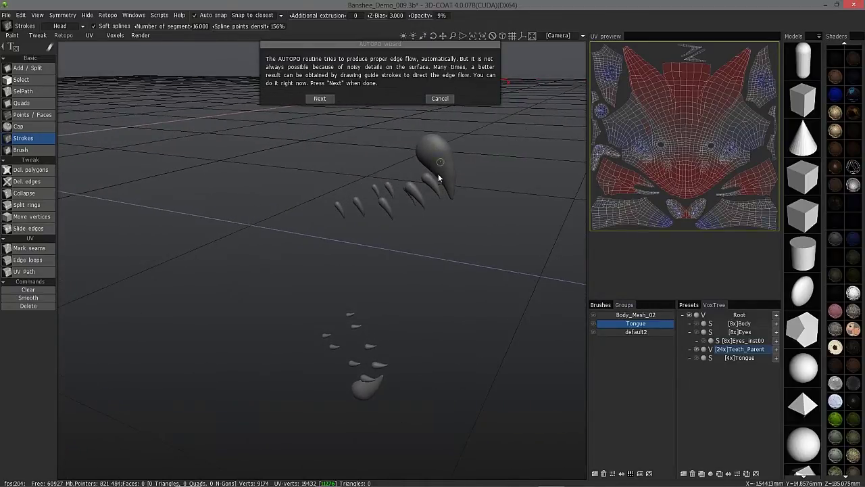
click(320, 99)
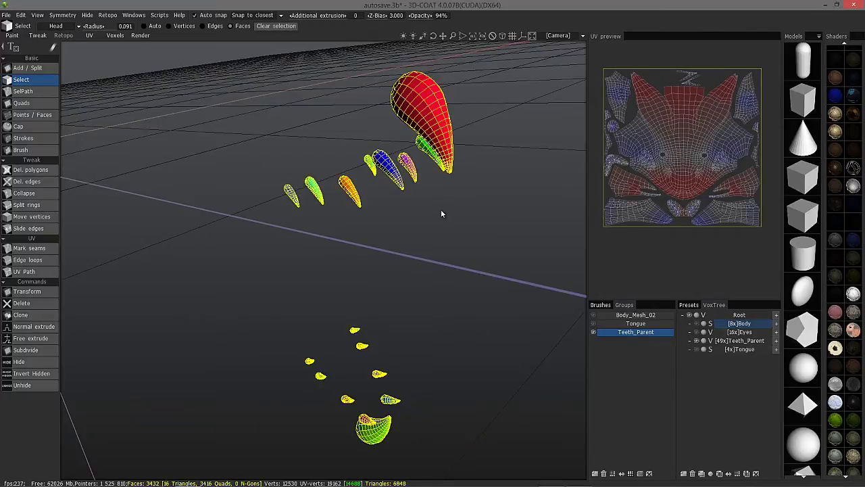
click(624, 333)
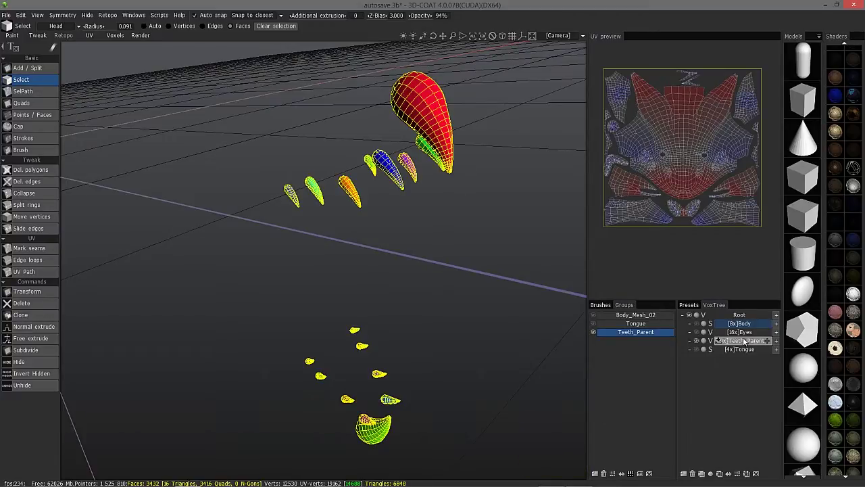
click(730, 343)
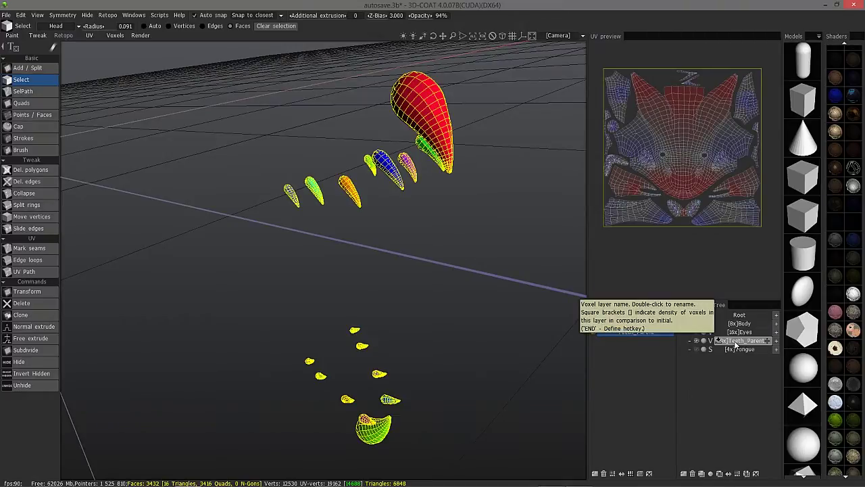
right_click(735, 345)
mouse_move(704, 387)
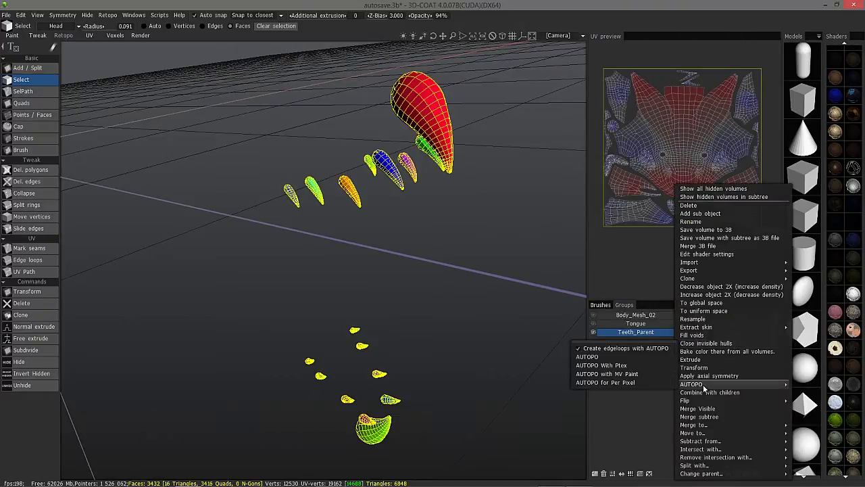
click(602, 358)
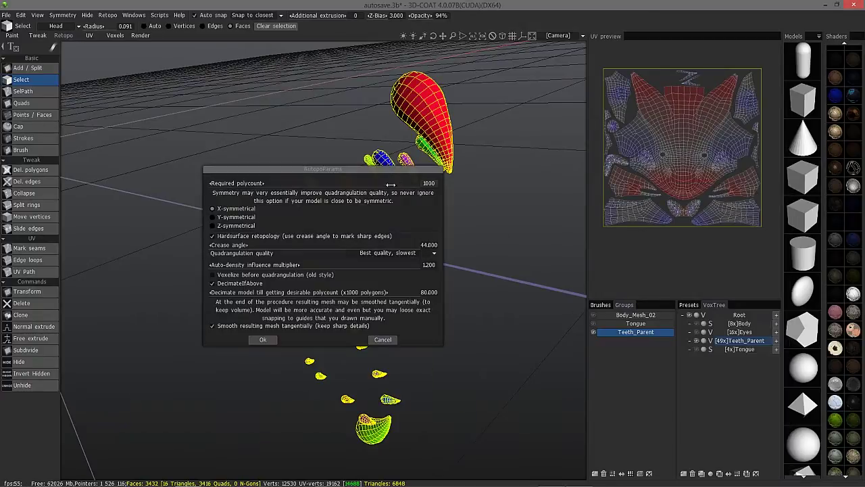
click(430, 183)
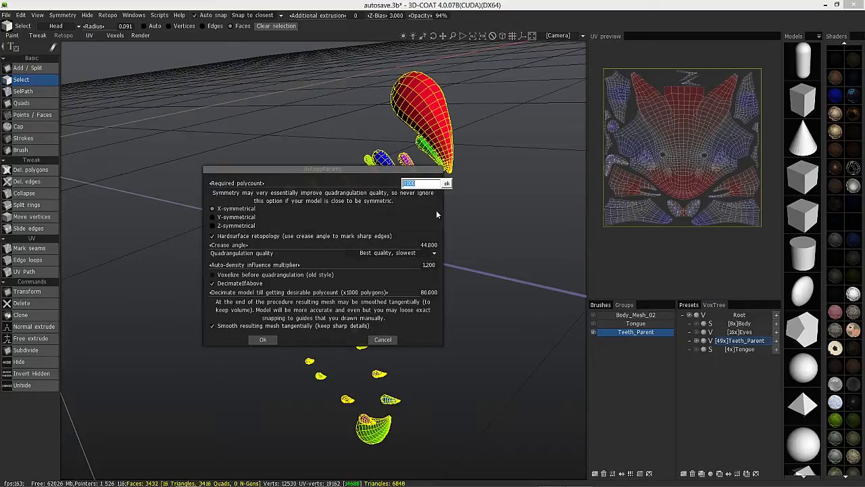
text(3500)
click(447, 183)
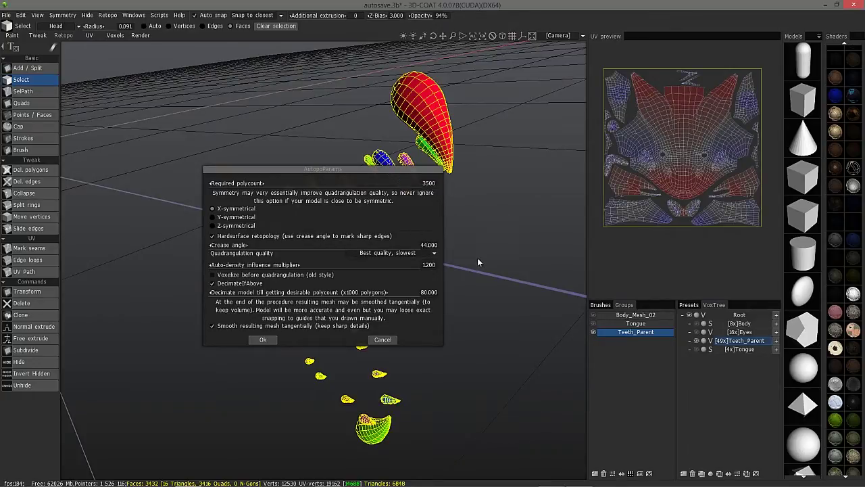
click(213, 236)
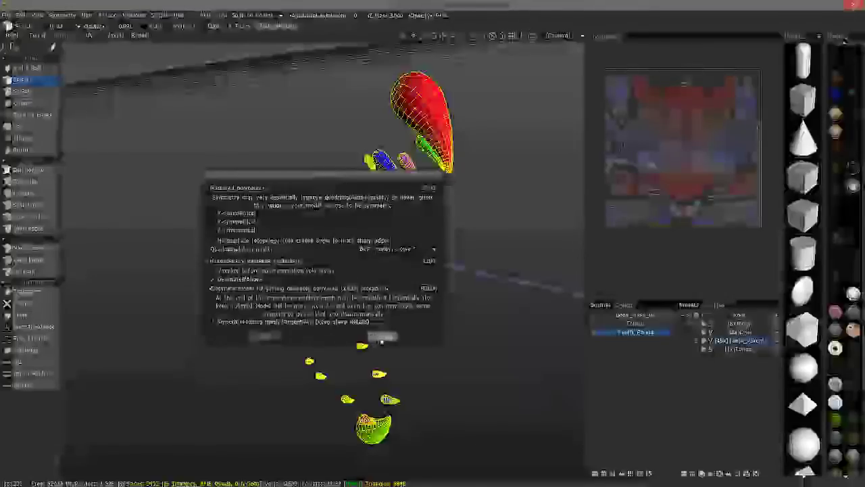
click(383, 336)
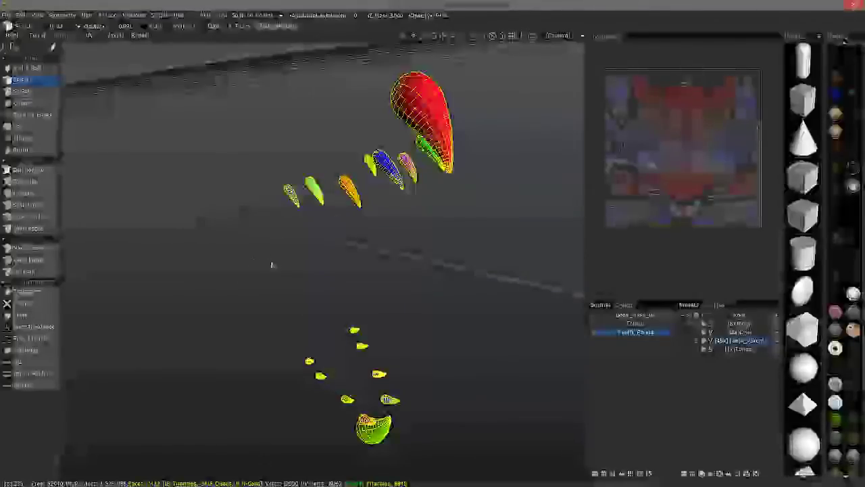
- Hide the Teeth_Parent retopo group and the Teeth_Parent volume, and show and select the Eyes volume
mouse_move(329, 225)
alt+mouse_down()
mouse_move(344, 338)
mouse_move(369, 385)
mouse_move(388, 397)
mouse_move(380, 414)
mouse_move(403, 261)
mouse_move(440, 293)
mouse_move(432, 248)
mouse_move(573, 332)
alt+mouse_up()
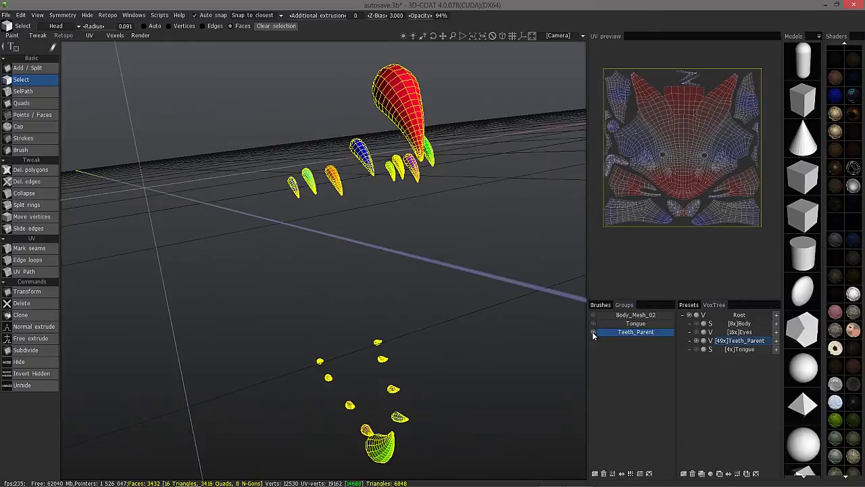
click(594, 333)
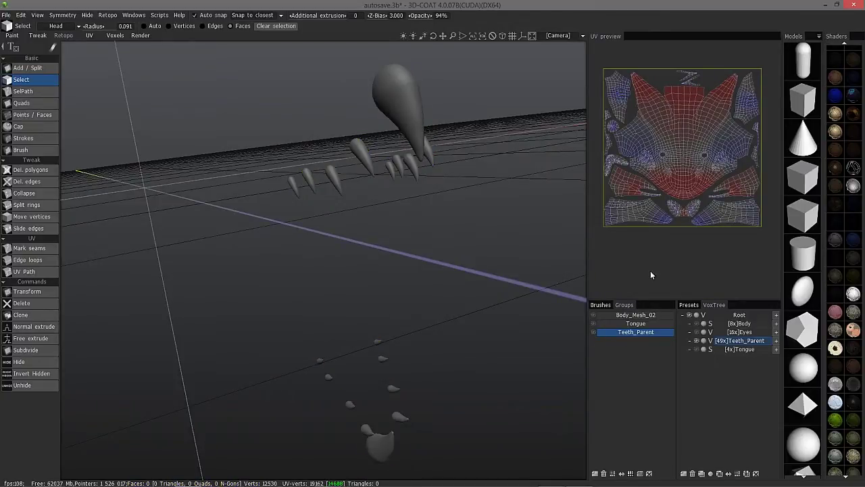
click(697, 332)
click(747, 335)
drag(575, 338, 520, 341)
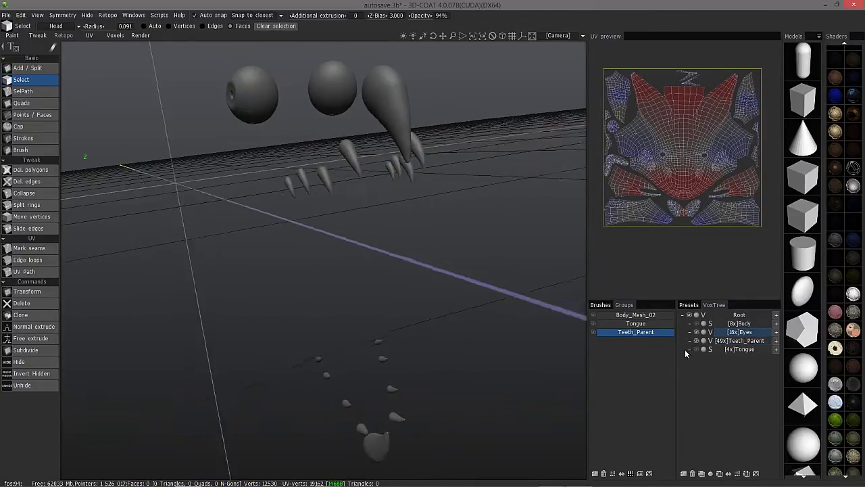
click(697, 341)
- Turn on mirror symmetry and check the symmetry plane's placement between the two eyes
drag(352, 270, 311, 239)
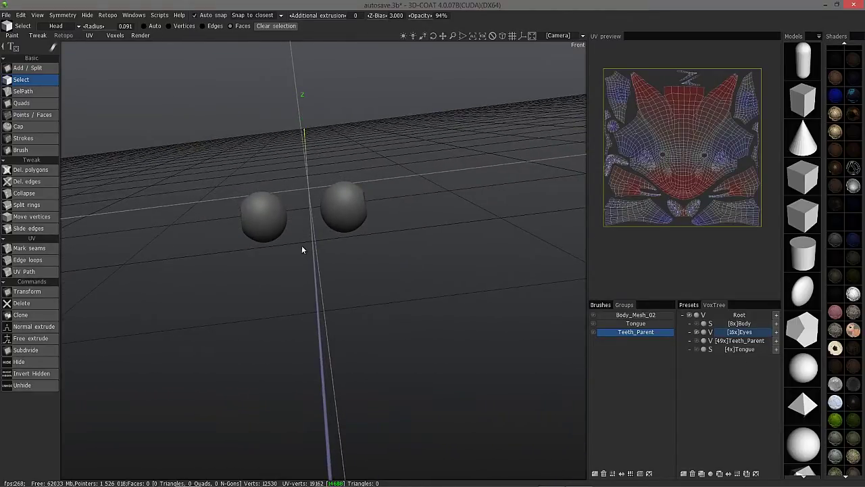
key(s)
click(271, 224)
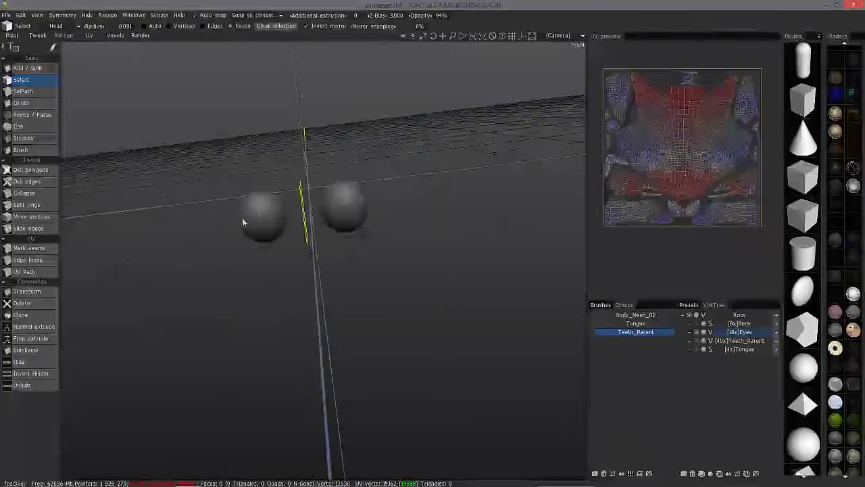
drag(316, 219, 248, 132)
drag(315, 243, 247, 230)
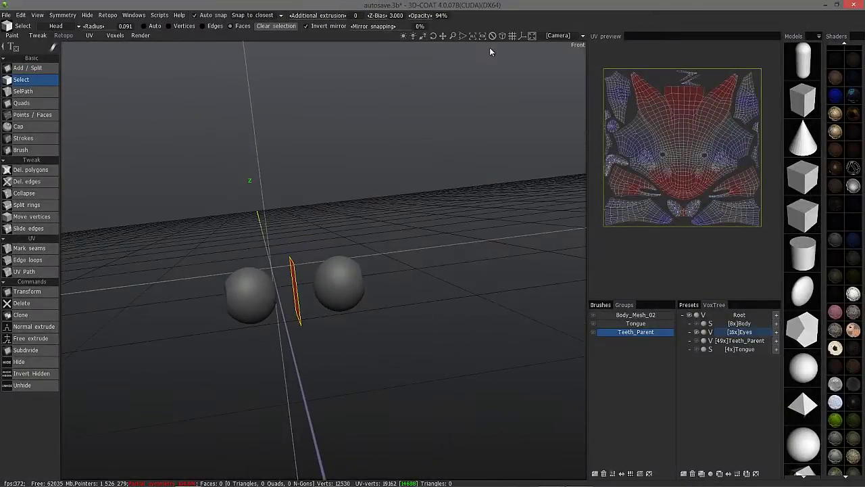
drag(495, 37, 503, 38)
drag(360, 143, 285, 330)
scroll(285, 330, up, 5)
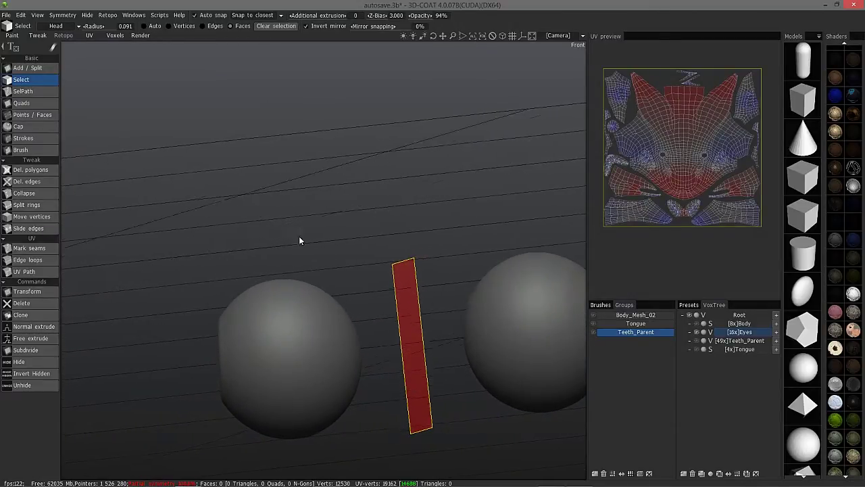
- Start AUTOPO on the Eyes volume with a required polycount of 1000 and skip painting density areas
right_click(742, 332)
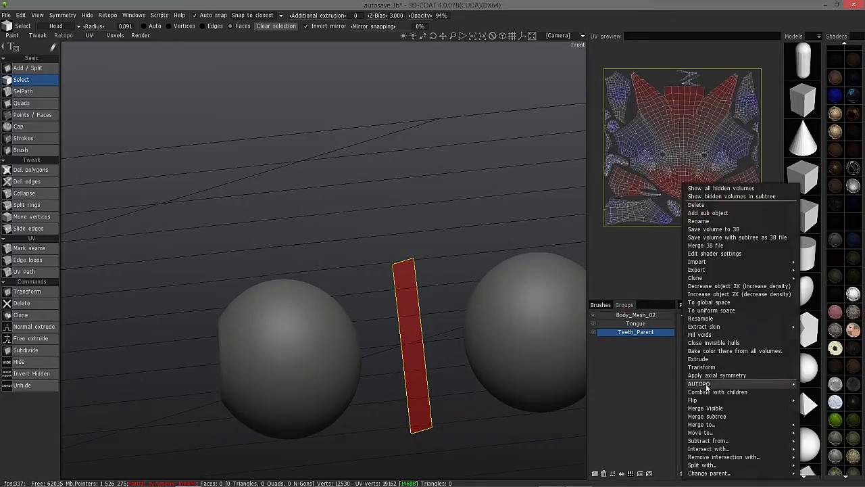
mouse_move(700, 385)
click(614, 357)
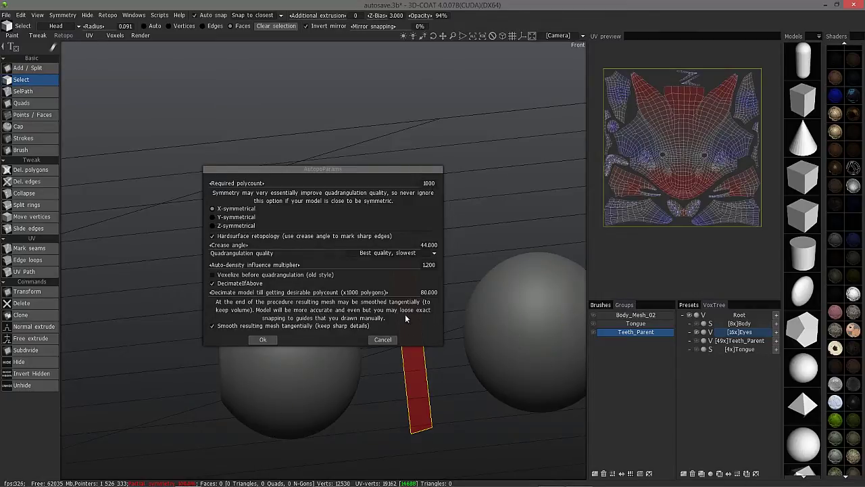
click(262, 339)
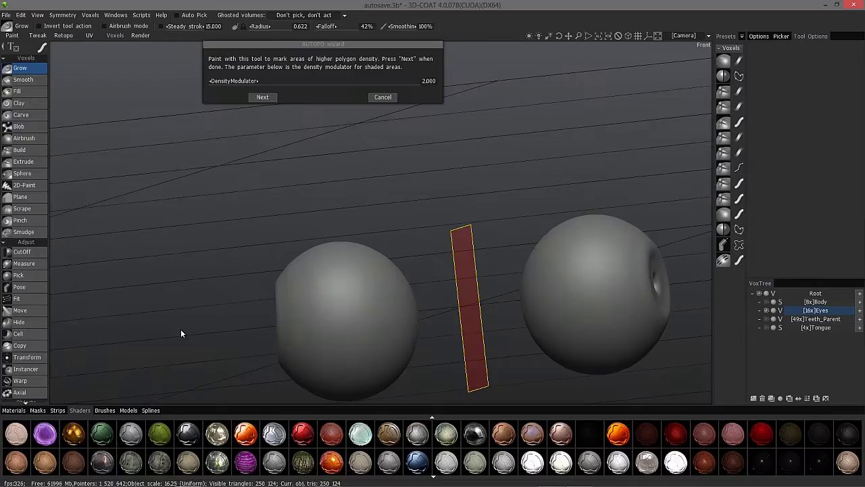
click(261, 98)
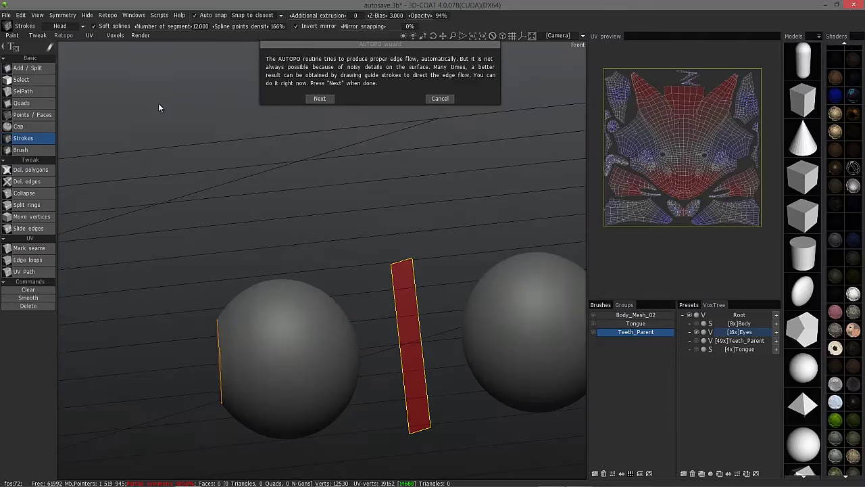
- Try a guide stroke around the rim of one eye's iris and clear all the strokes
mouse_move(264, 335)
alt+mouse_down()
mouse_move(249, 315)
mouse_move(187, 328)
mouse_move(215, 331)
alt+mouse_up()
drag(231, 387, 304, 331)
middle_drag(117, 281, 175, 254)
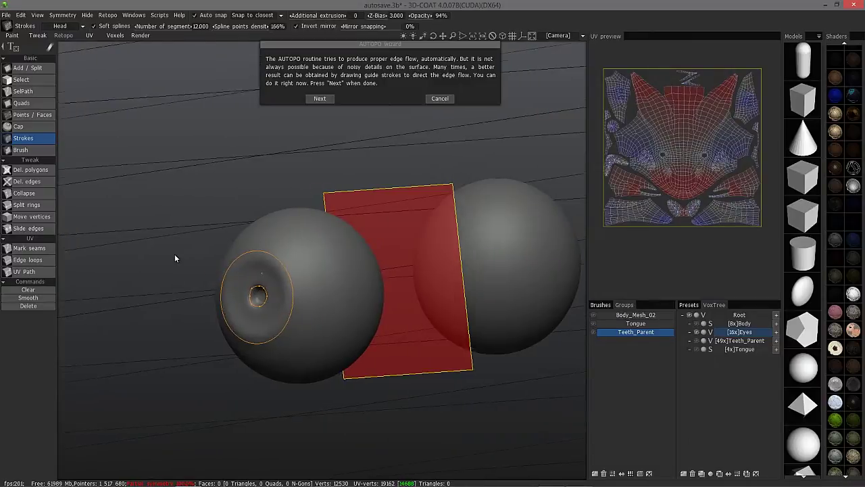
right_drag(174, 253, 176, 298)
click(27, 289)
- Draw two parallel guide strokes around one eye, one at the iris rim and one just behind it
drag(249, 344, 448, 348)
alt+drag(134, 256, 165, 251)
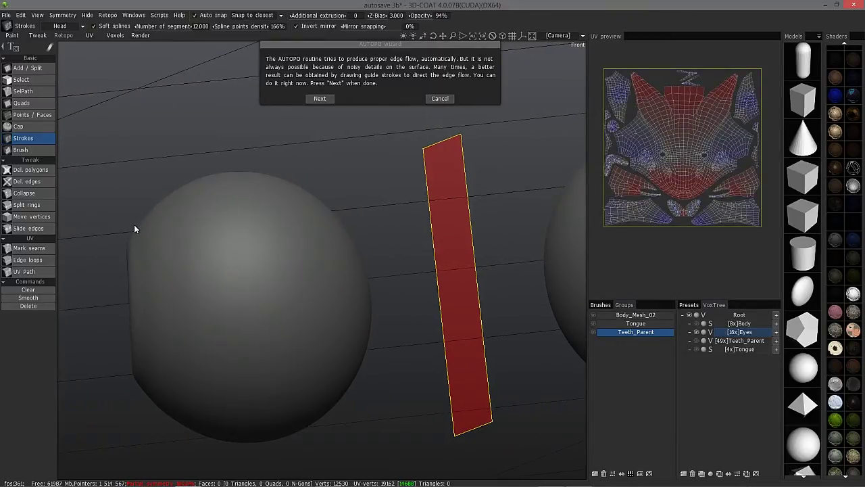
key(Escape)
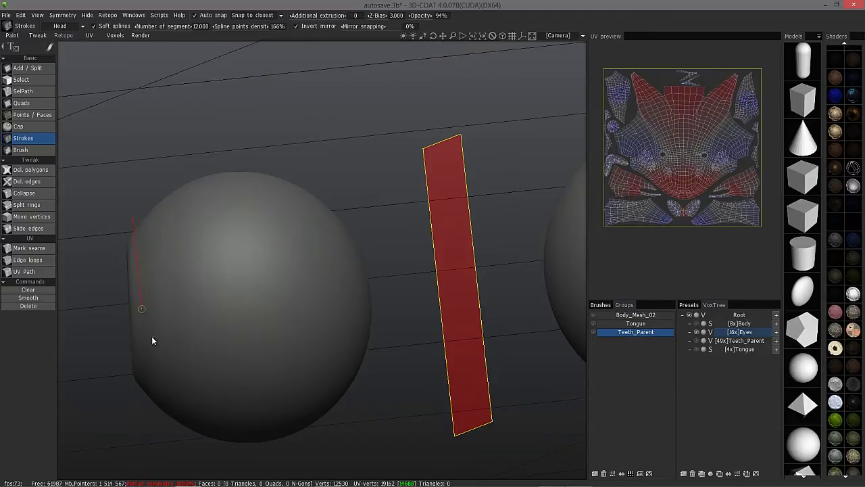
drag(145, 424, 142, 423)
alt+drag(142, 384, 183, 349)
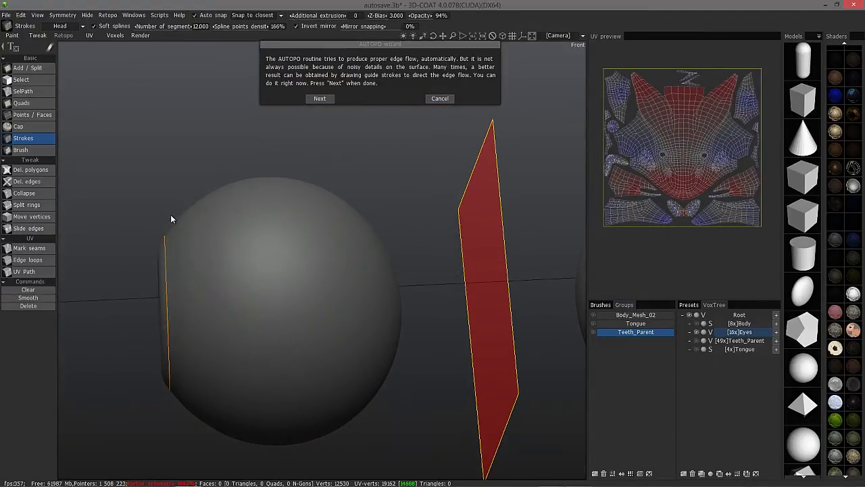
drag(174, 215, 169, 259)
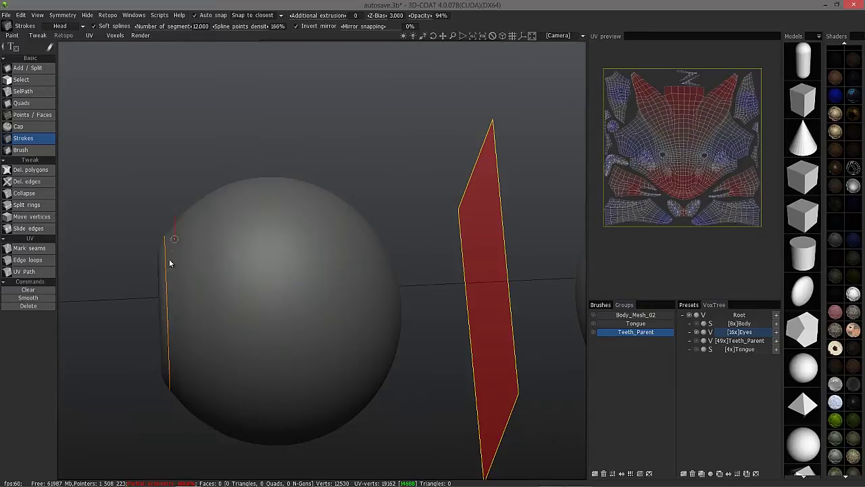
click(182, 420)
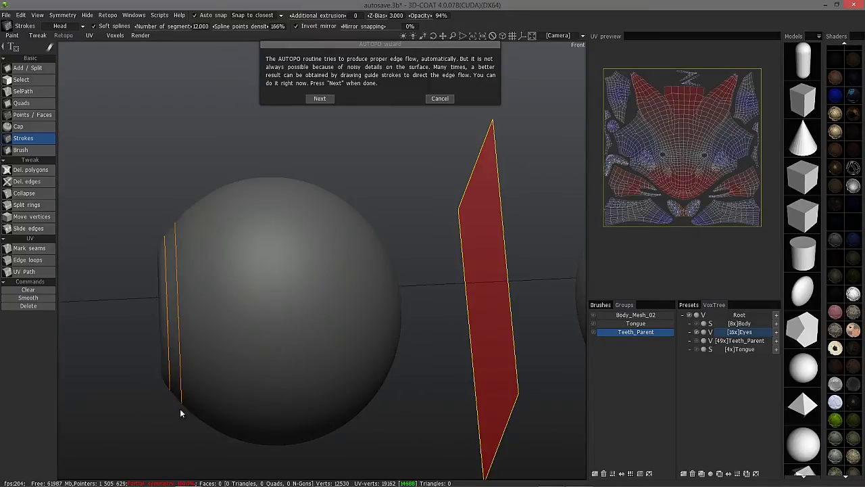
- Check the guide strokes around the eye's iris and undo the last change
mouse_move(95, 266)
mouse_down()
mouse_move(119, 264)
mouse_move(188, 309)
mouse_move(188, 323)
mouse_move(179, 319)
mouse_move(241, 347)
mouse_move(363, 361)
mouse_move(336, 269)
mouse_up()
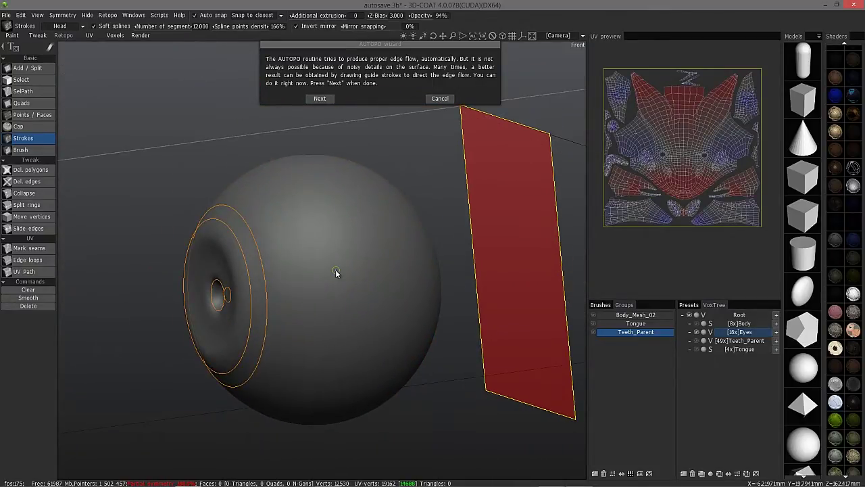
key(ctrl+z)
drag(335, 269, 307, 268)
scroll(348, 303, down, 8)
scroll(361, 289, down, 8)
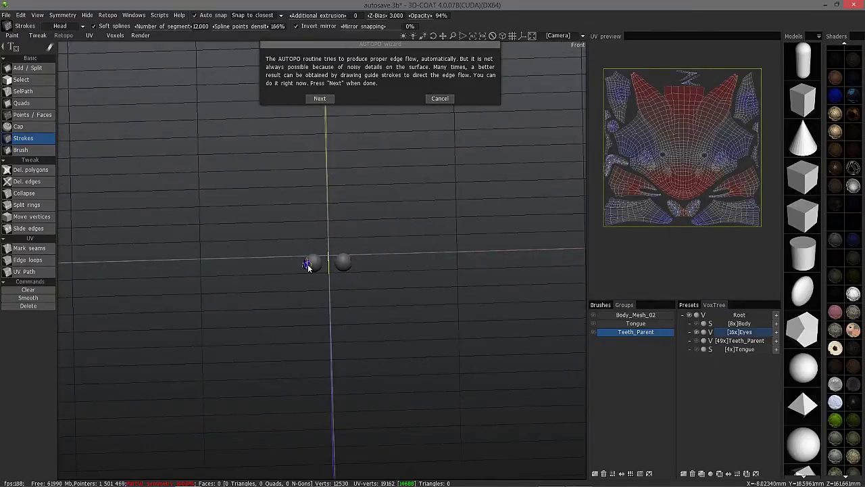
- Try the Strokes tool with Invert mirror off while viewing both eyes, and turn the option on again
drag(309, 269, 331, 244)
middle_drag(298, 29, 301, 71)
drag(365, 316, 347, 307)
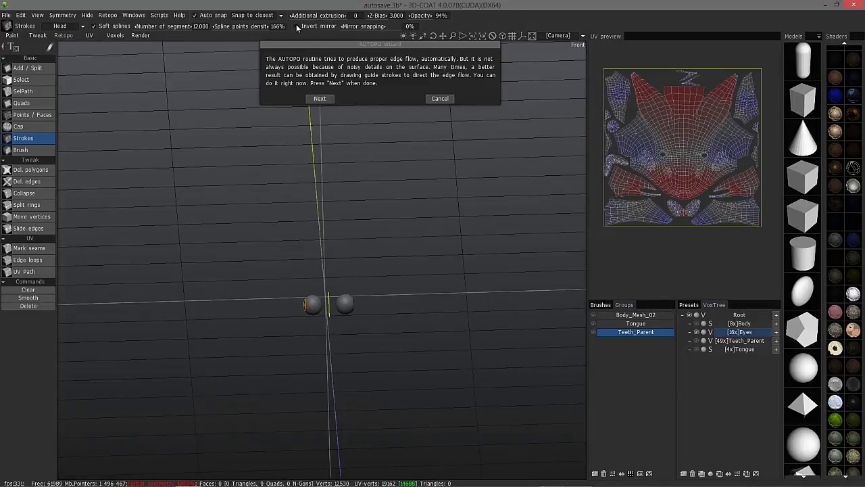
mouse_move(320, 312)
alt+mouse_down()
mouse_move(304, 311)
mouse_move(314, 313)
alt+mouse_up()
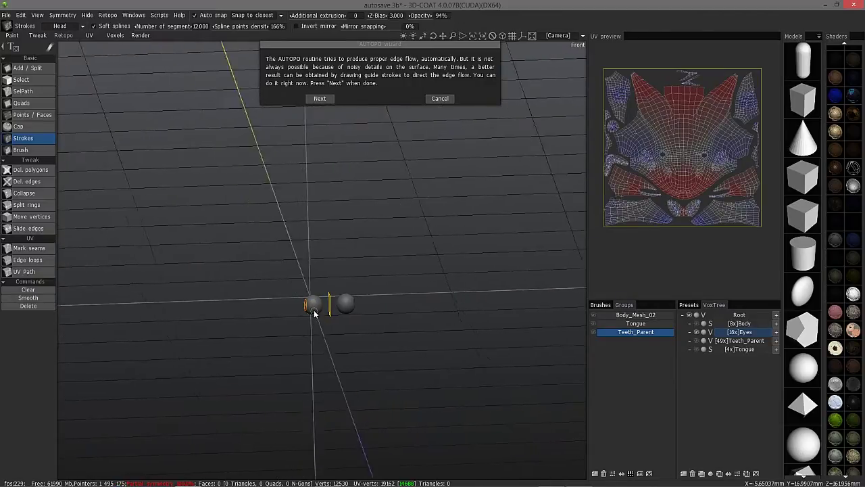
middle_drag(314, 313, 313, 314)
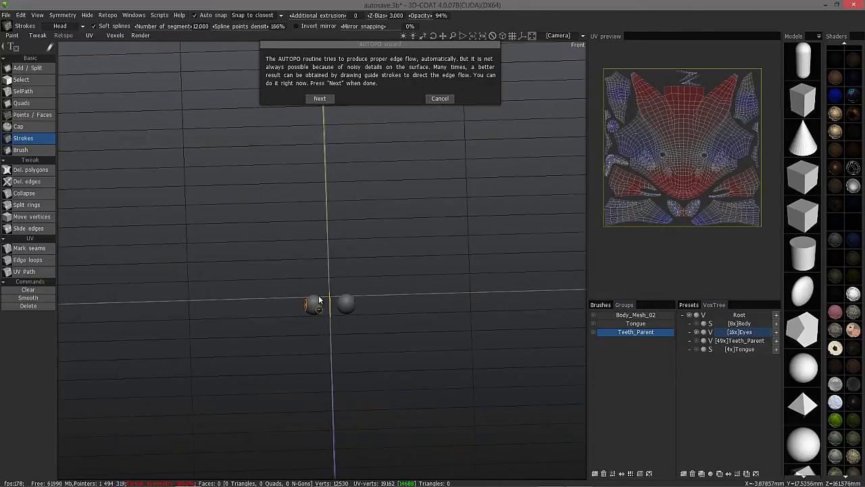
middle_drag(311, 309, 291, 292)
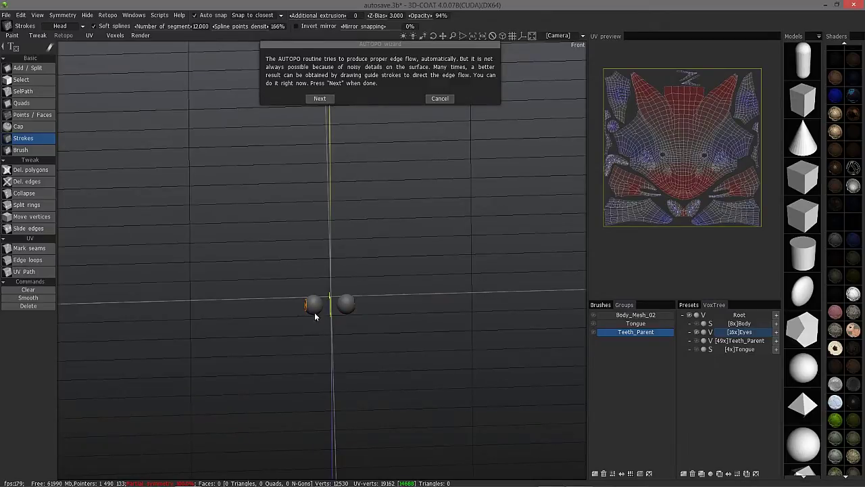
click(298, 26)
- Complete the AUTOPO wizard to generate the retopo mesh for both eyes
drag(269, 288, 286, 308)
scroll(287, 310, up, 4)
middle_drag(287, 311, 286, 314)
drag(287, 313, 291, 183)
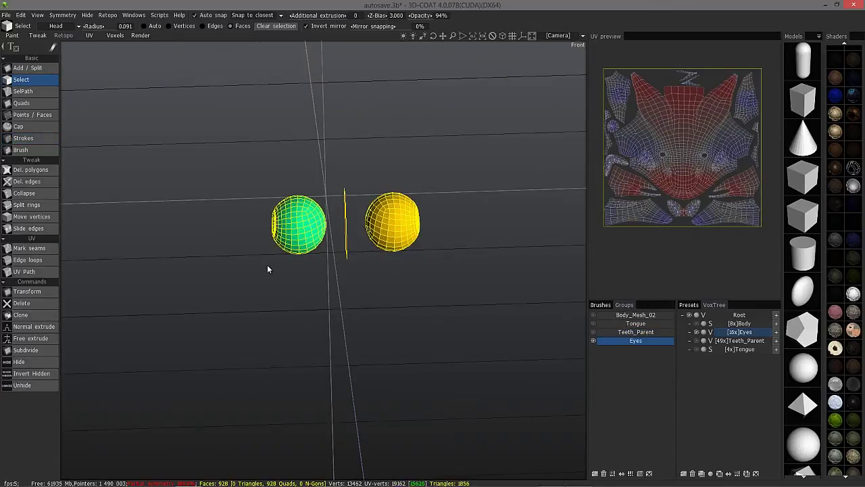
- Inspect the edge flow of both eye meshes and delete the Eyes retopo group
drag(268, 268, 267, 264)
right_drag(267, 264, 217, 239)
drag(217, 239, 514, 236)
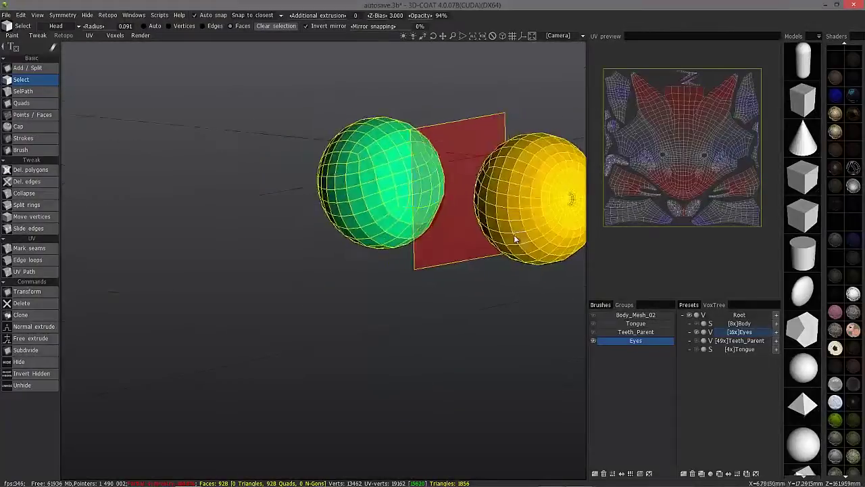
click(606, 474)
- Convert the Eyes volume to global space
drag(580, 386, 264, 229)
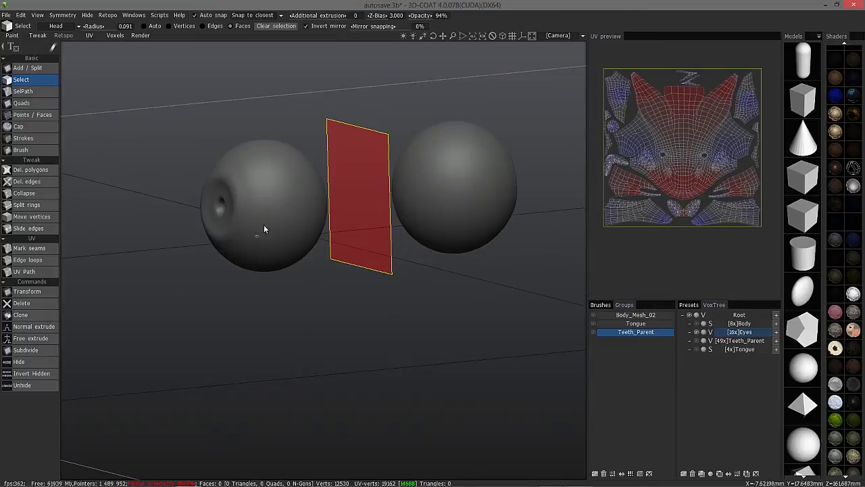
click(710, 334)
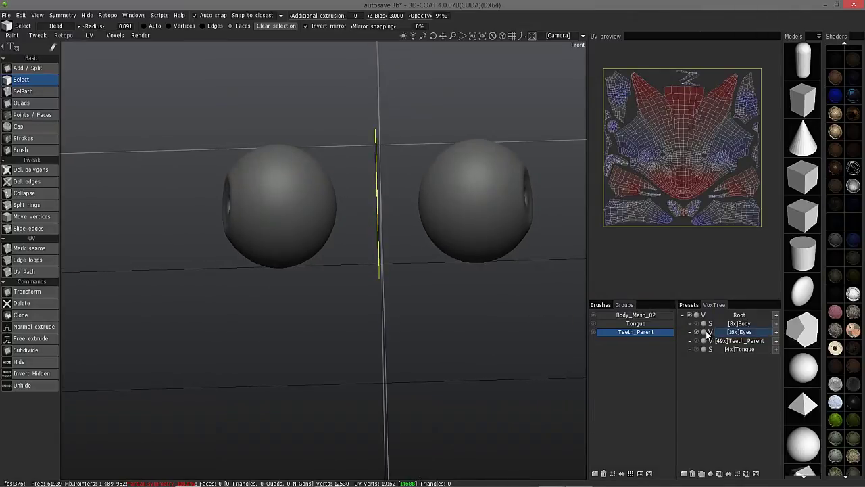
double_click(710, 333)
right_click(744, 332)
drag(379, 260, 226, 198)
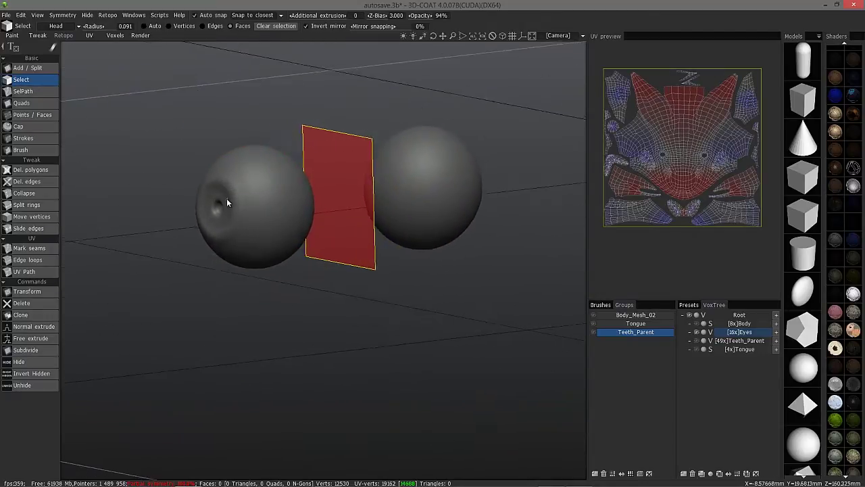
right_drag(227, 201, 304, 230)
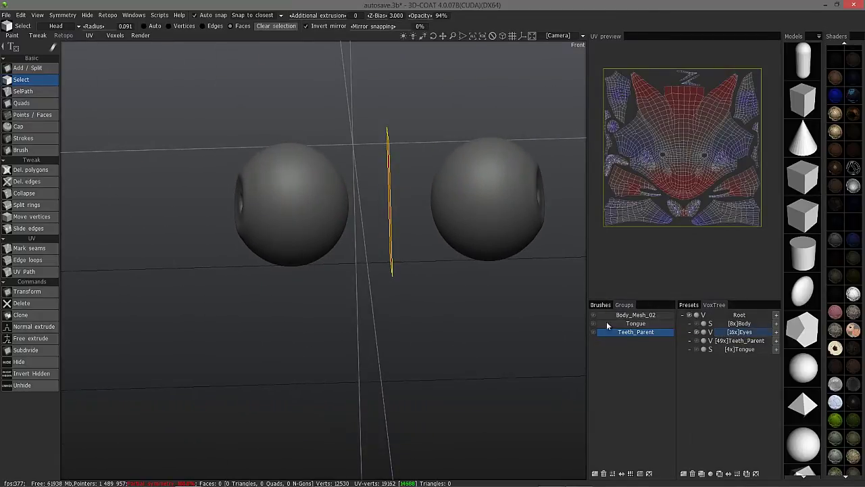
right_click(743, 332)
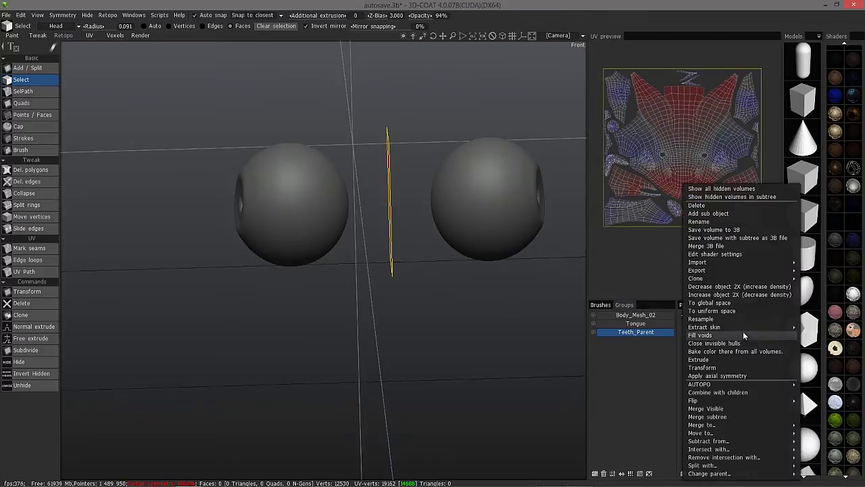
click(726, 302)
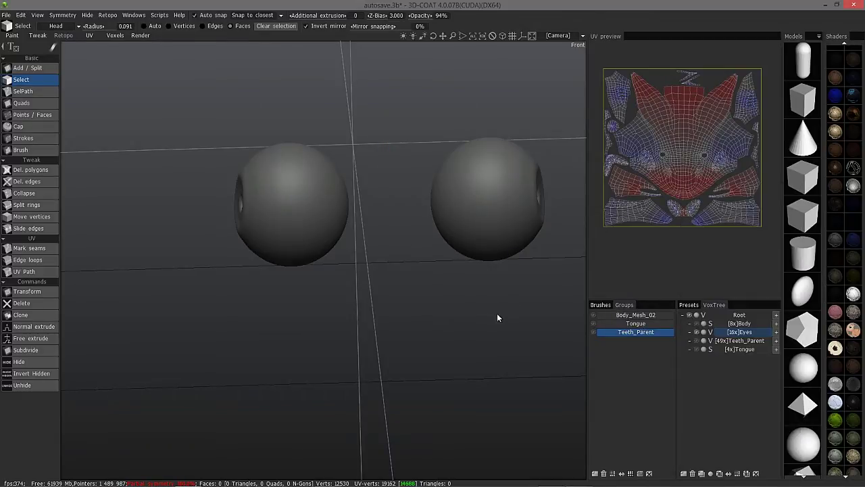
- Reset the symmetry planes so that the symmetry plane lies between the two eyes
drag(497, 317, 394, 297)
key(s)
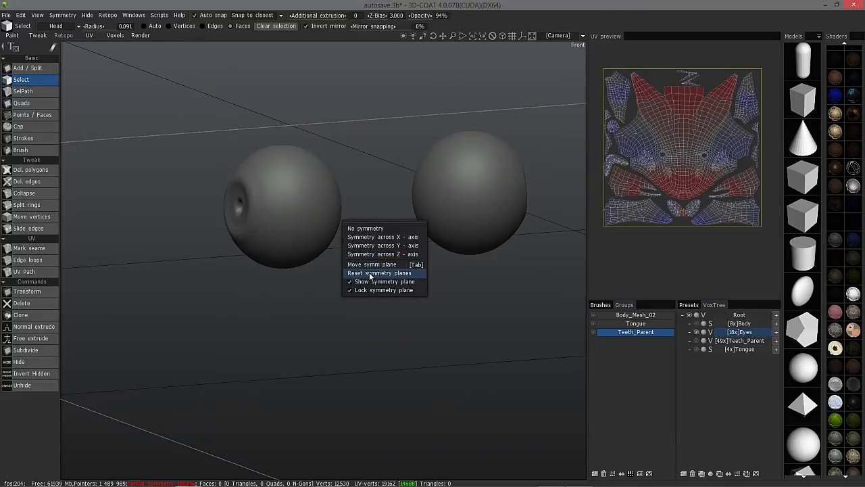
click(369, 273)
drag(270, 271, 350, 253)
drag(322, 179, 516, 248)
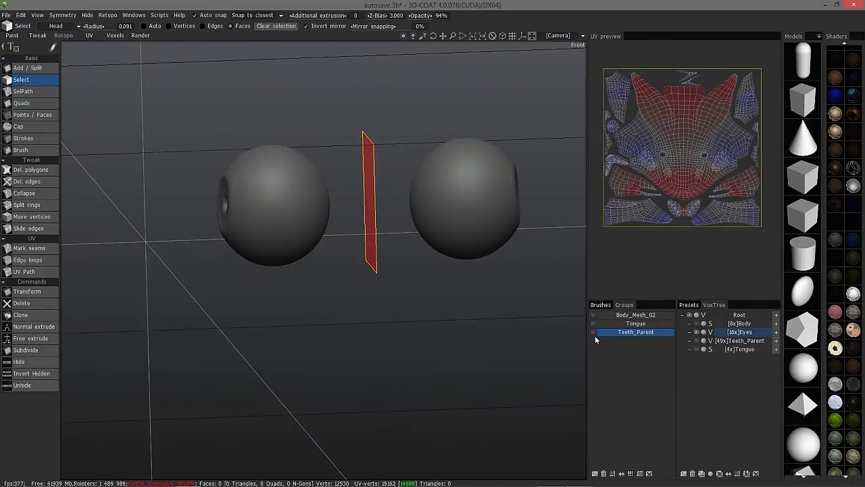
- Start AUTOPO on the Eyes volume with a required polycount of 1000, X symmetry and hardsurface retopology enabled
right_click(744, 335)
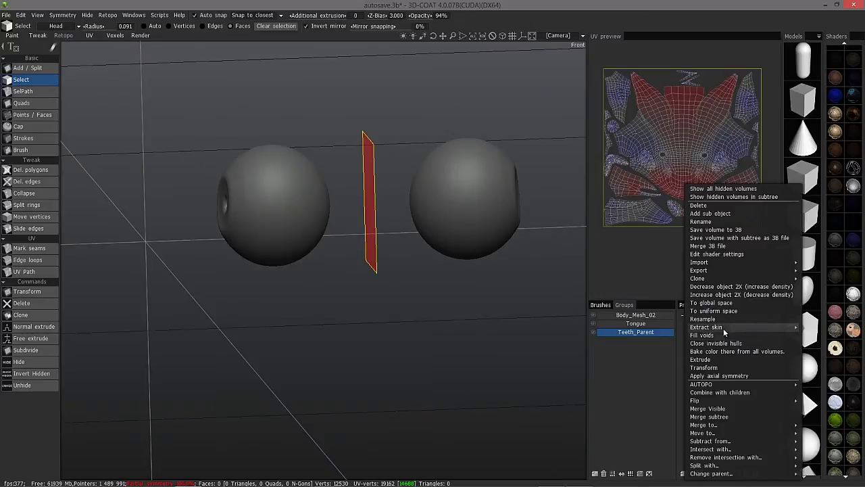
mouse_move(703, 384)
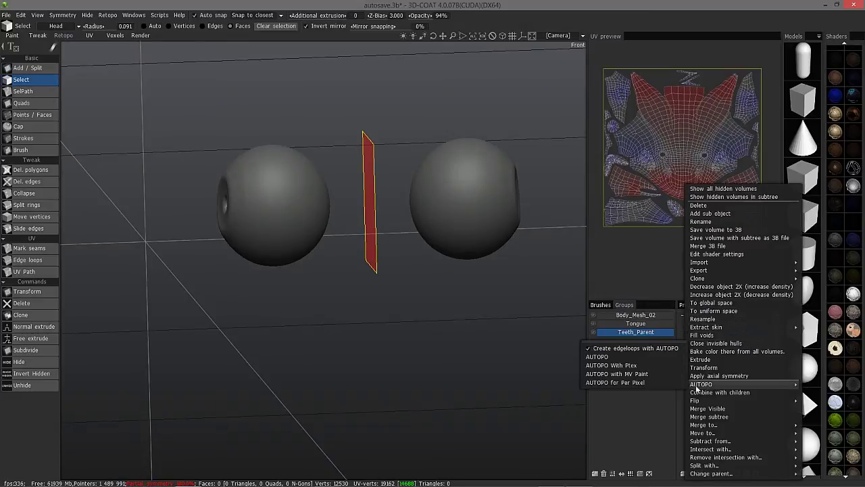
click(620, 358)
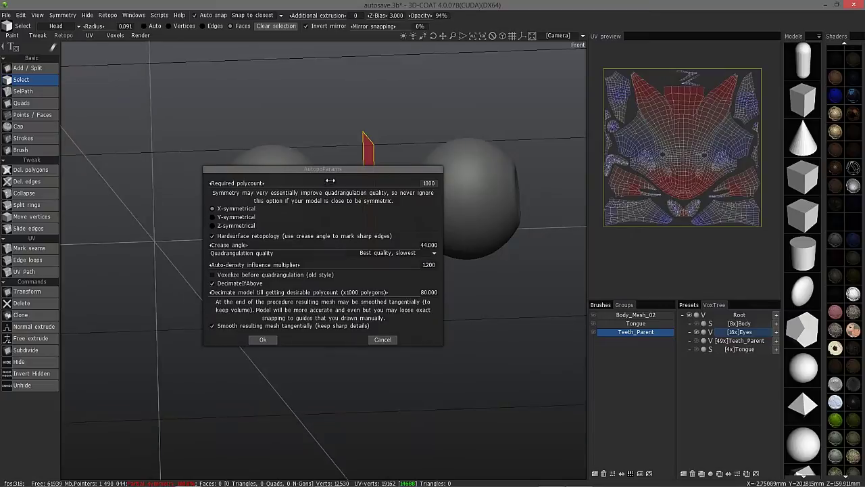
drag(334, 170, 426, 270)
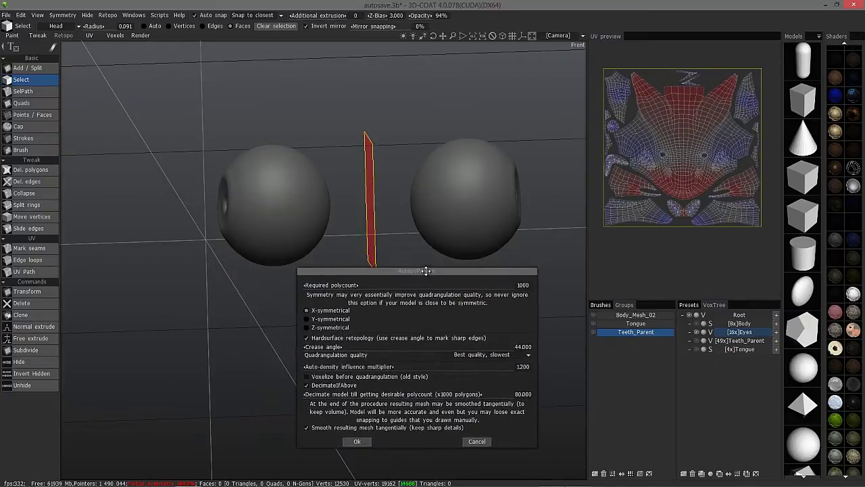
click(356, 441)
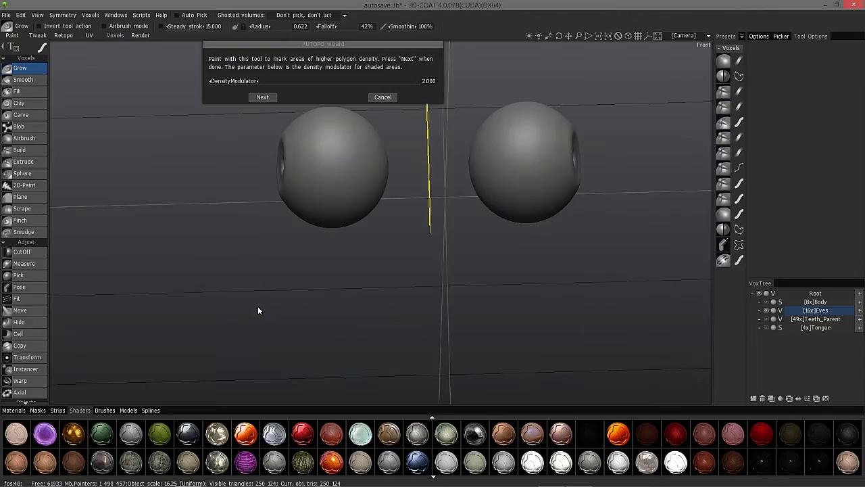
- Skip density painting, check the existing iris guide strokes and complete the AUTOPO wizard for the eyes
click(262, 98)
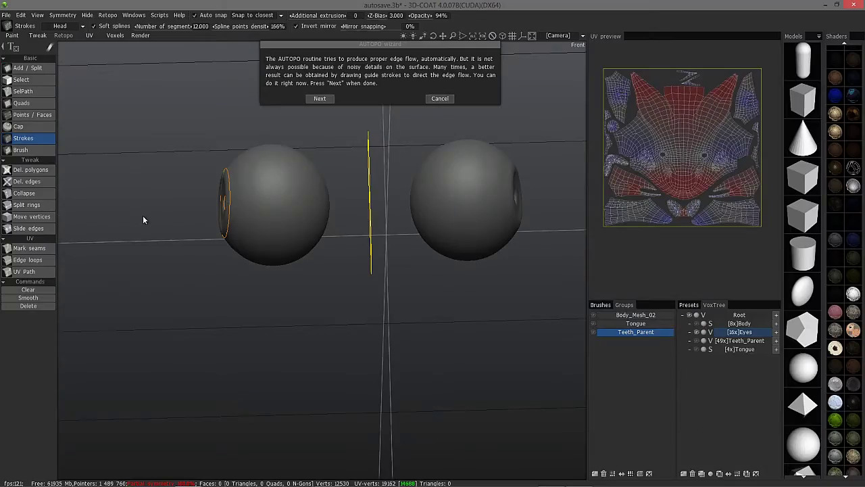
drag(161, 228, 246, 253)
alt+right_drag(246, 253, 222, 160)
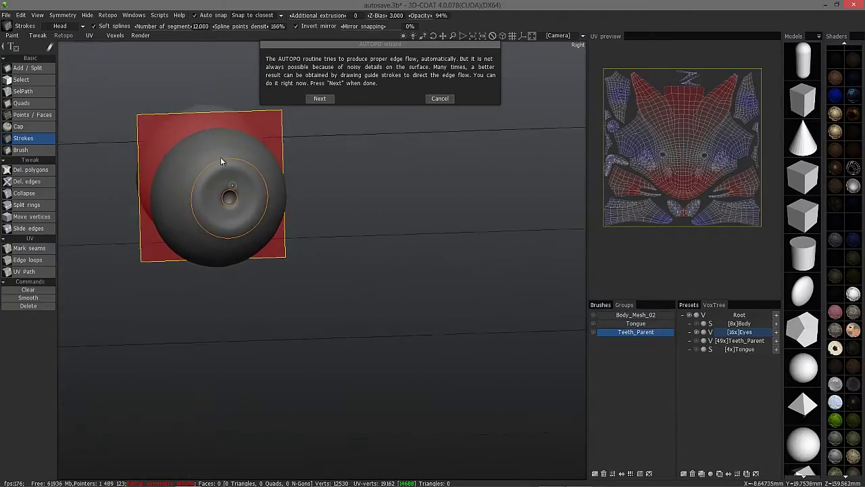
alt+drag(226, 230, 306, 240)
click(320, 98)
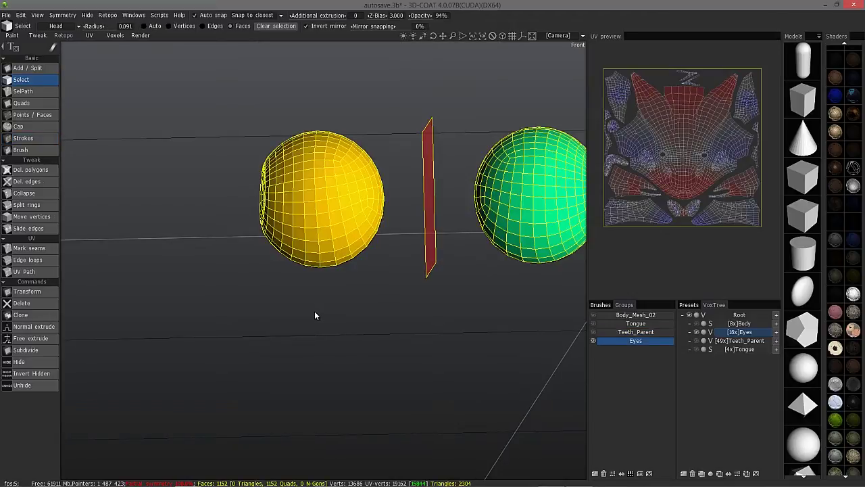
- Inspect the generated mesh on both eyes and delete the Eyes retopo group again
drag(315, 309, 406, 308)
click(633, 341)
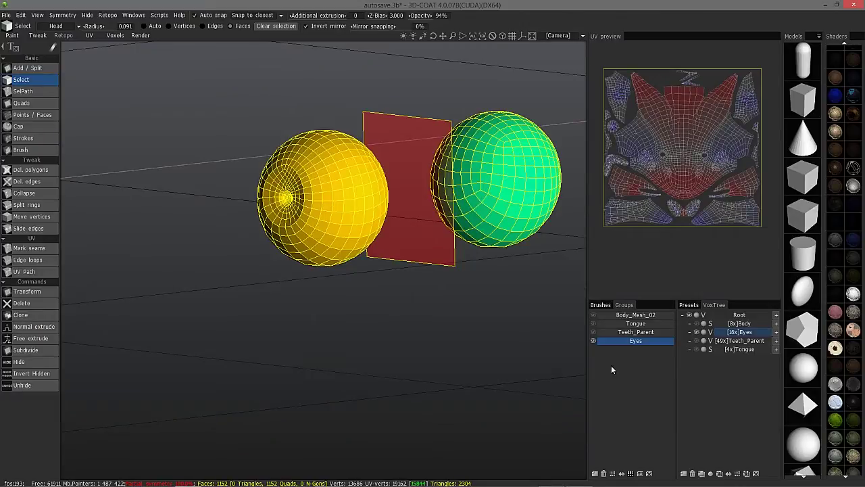
click(602, 474)
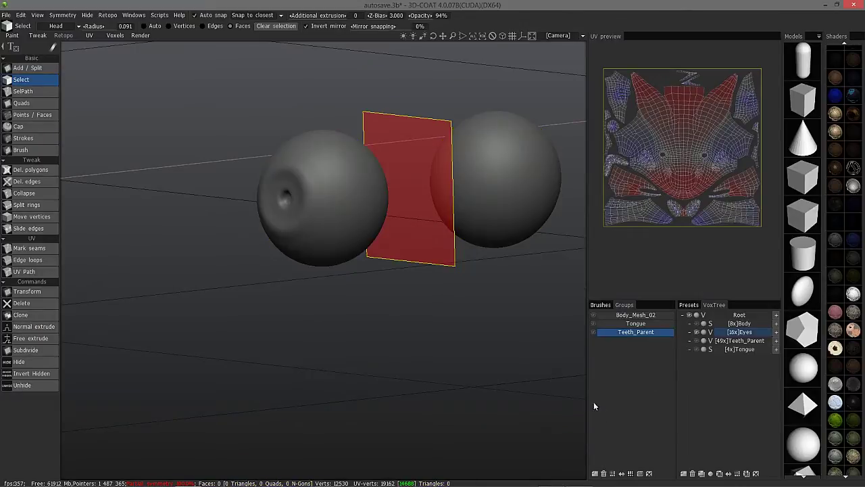
- Start AUTOPO on the Eyes volume with hardsurface retopology turned off, keeping X symmetry and a polycount of 1000
right_click(739, 336)
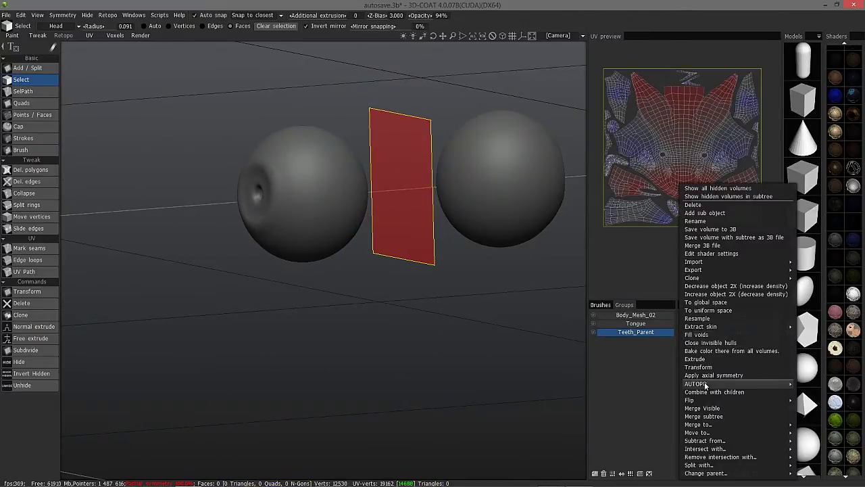
mouse_move(704, 385)
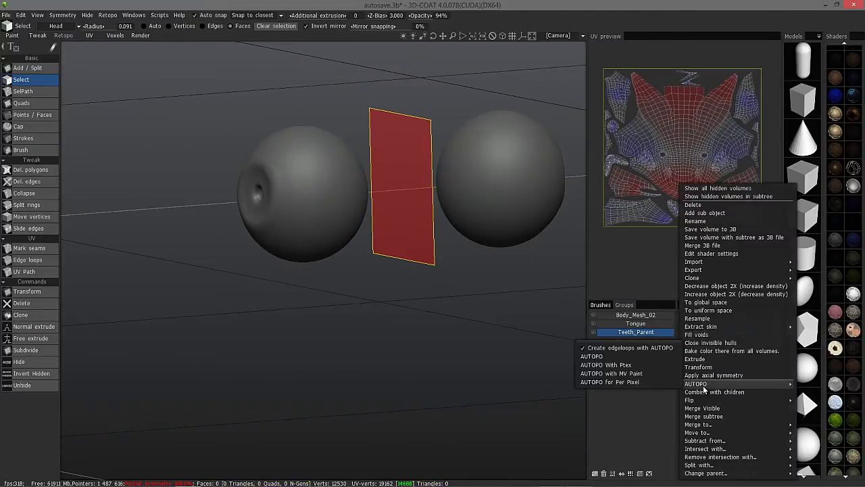
click(618, 357)
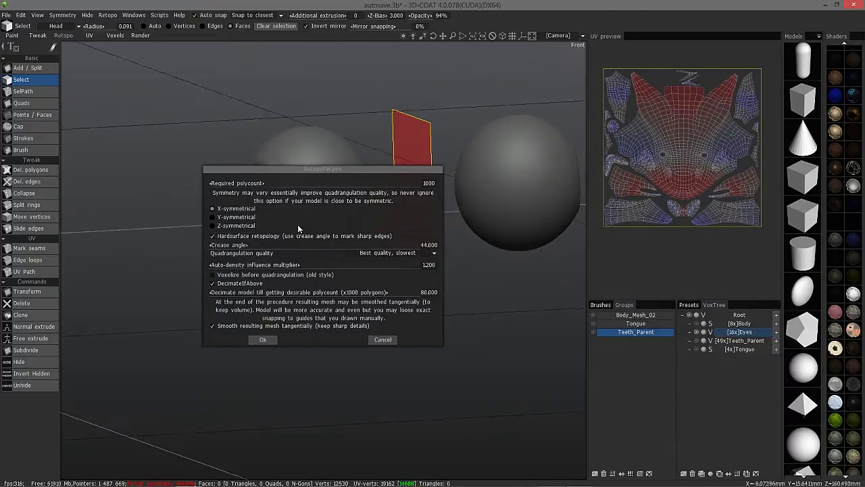
click(213, 237)
click(262, 336)
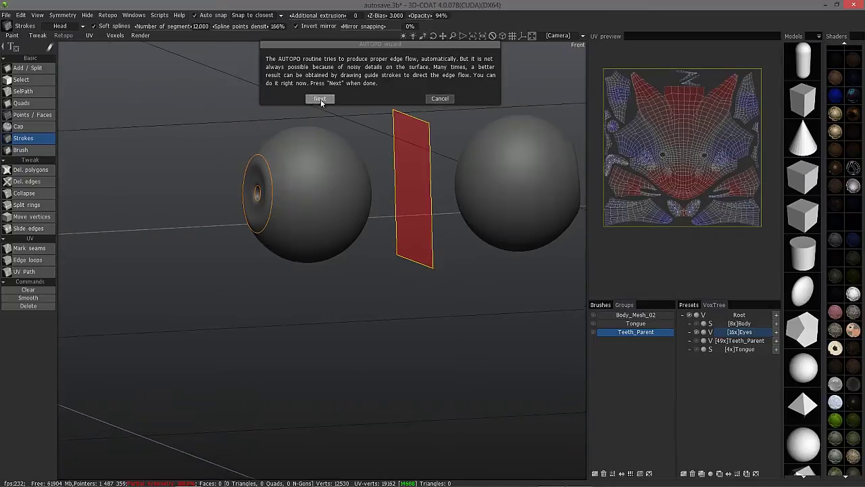
- Delete both guide strokes around the iris and pupil and set the spline points density to 257%
drag(230, 195, 267, 196)
alt+drag(307, 217, 296, 228)
alt+right_drag(296, 228, 251, 251)
alt+middle_drag(251, 251, 274, 273)
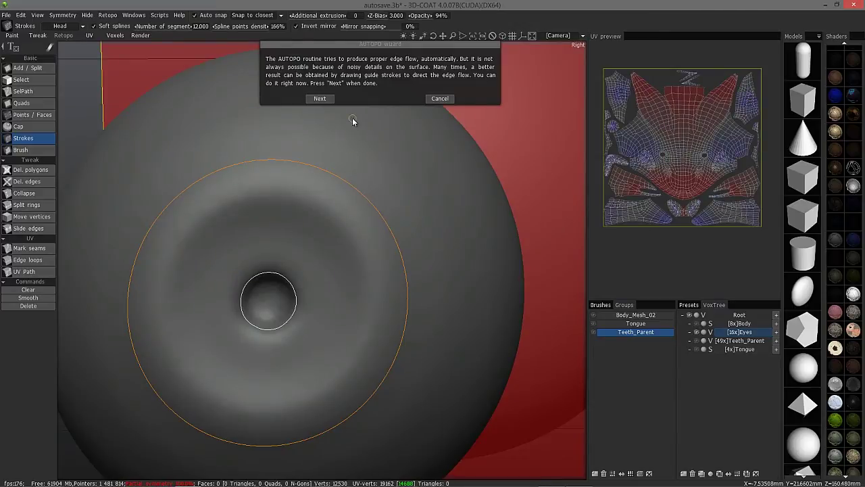
key(Delete)
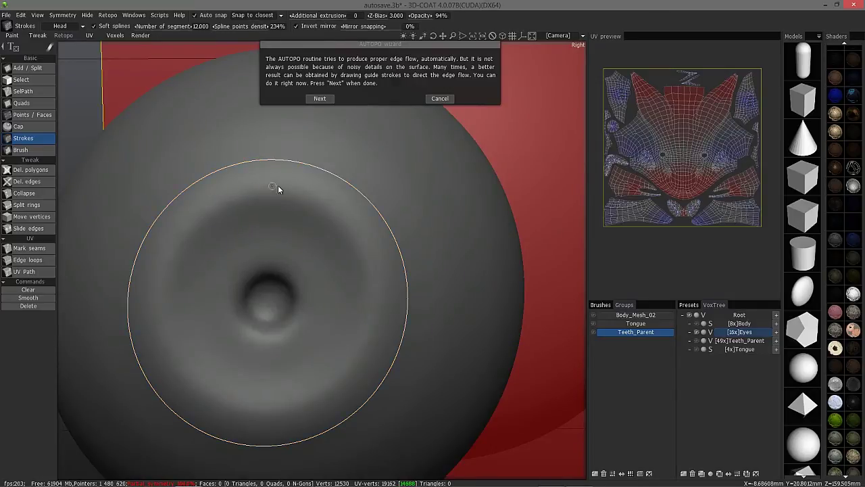
key(Delete)
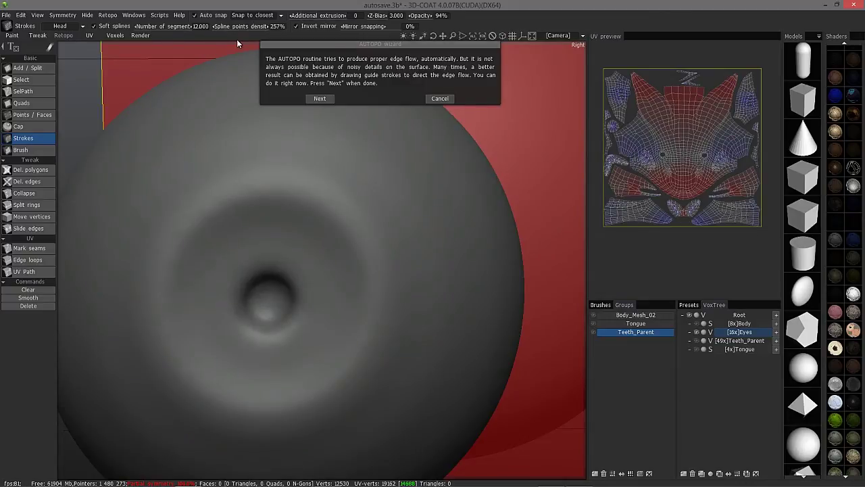
- Slice a straight stroke across the front of the eye to create a ring guide around the iris
alt+drag(419, 287, 338, 287)
alt+right_drag(338, 288, 335, 197)
alt+drag(392, 281, 370, 285)
alt+drag(432, 296, 386, 300)
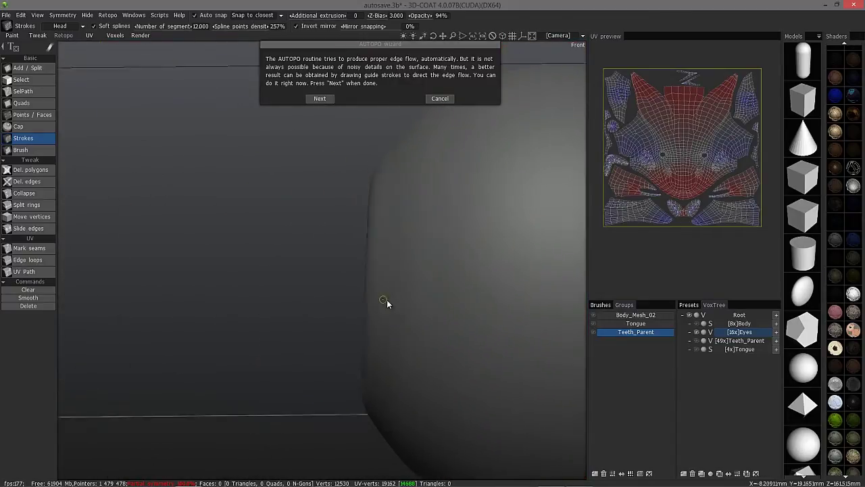
mouse_move(387, 299)
middle_down()
mouse_move(409, 294)
mouse_move(380, 190)
middle_up()
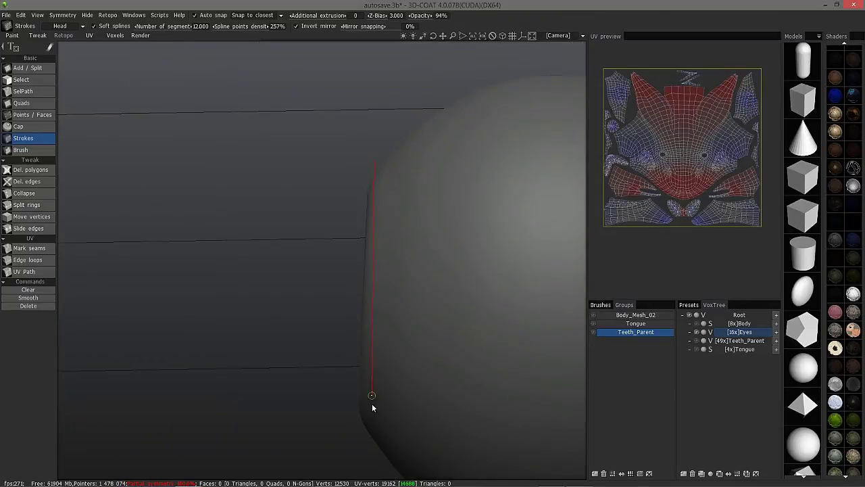
drag(367, 448, 366, 450)
- Draw a closed guide stroke point by point around the rim of the pupil recess
mouse_move(252, 420)
alt+mouse_down()
mouse_move(271, 415)
mouse_move(297, 379)
alt+mouse_up()
click(449, 269)
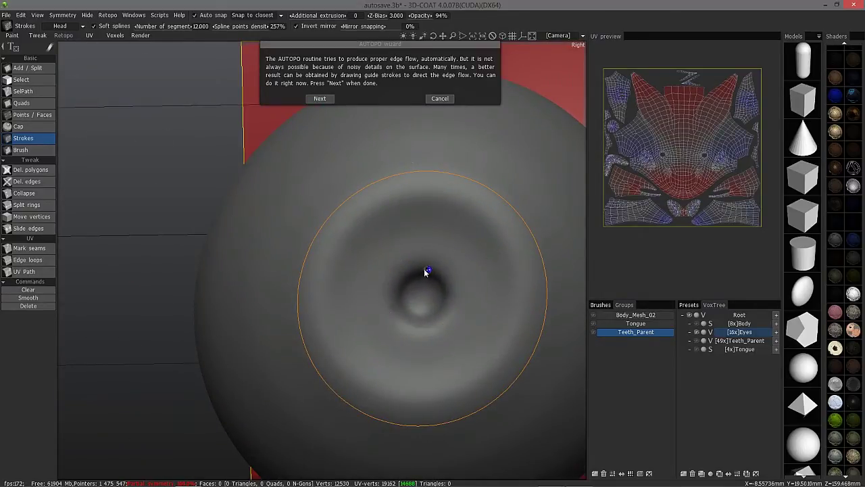
mouse_move(424, 268)
middle_down()
mouse_move(424, 245)
mouse_move(422, 265)
middle_up()
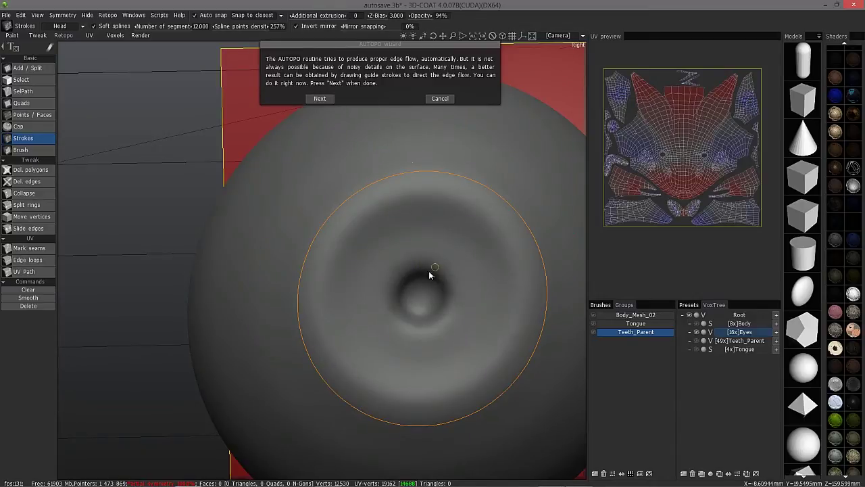
middle_drag(422, 280, 426, 267)
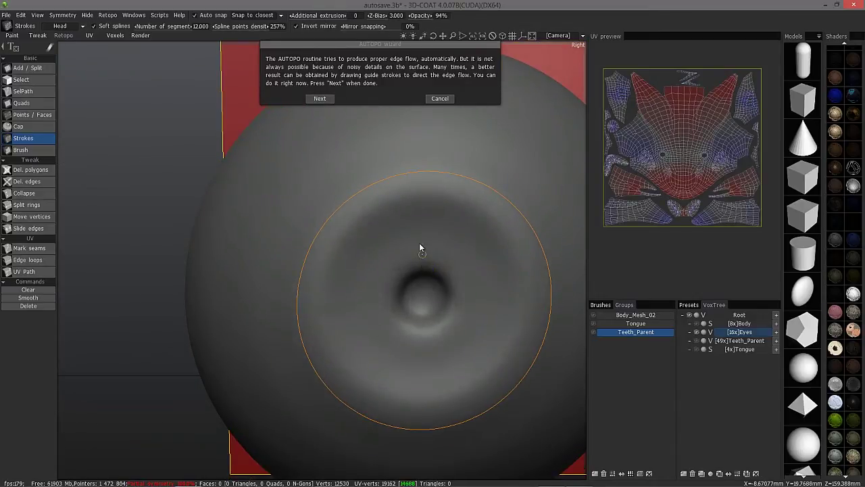
click(425, 268)
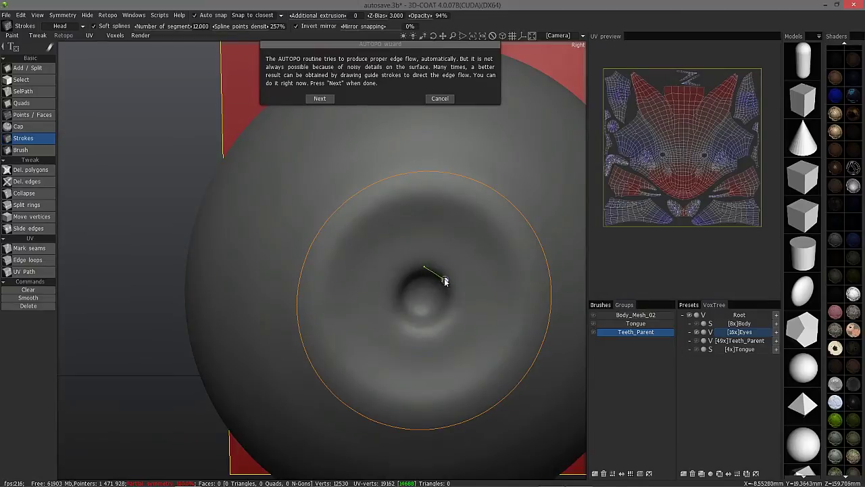
click(441, 273)
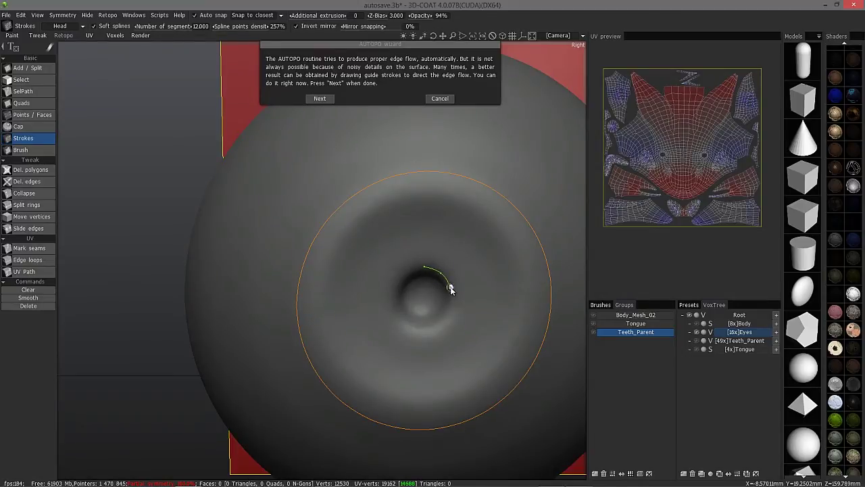
click(450, 291)
click(428, 326)
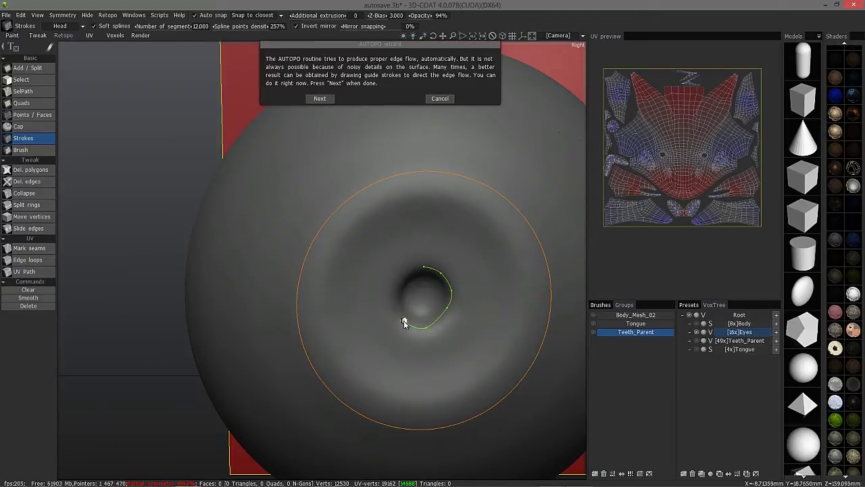
click(394, 300)
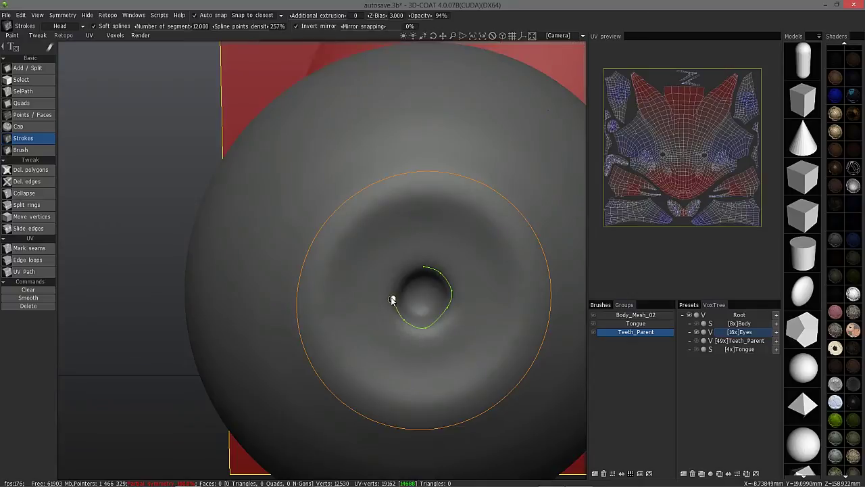
click(424, 266)
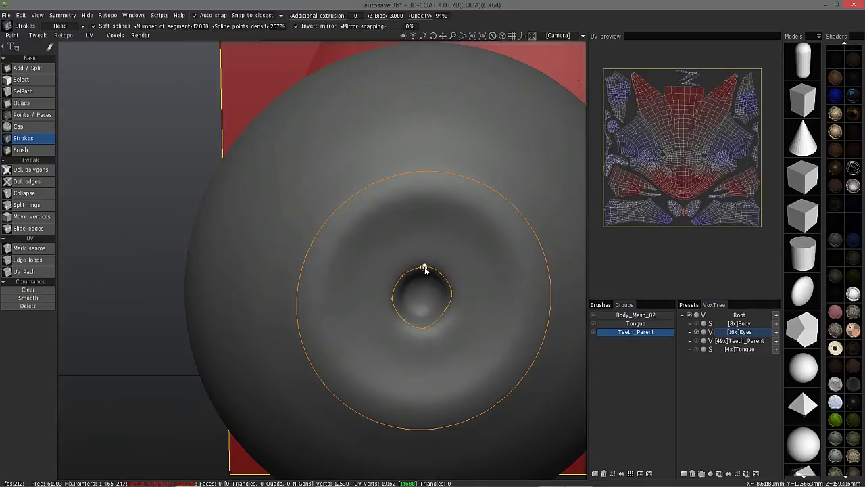
- Complete the pupil rim guide and slice two vertical ring guides around the eye, one near its inner side and one through its middle
drag(447, 309, 448, 315)
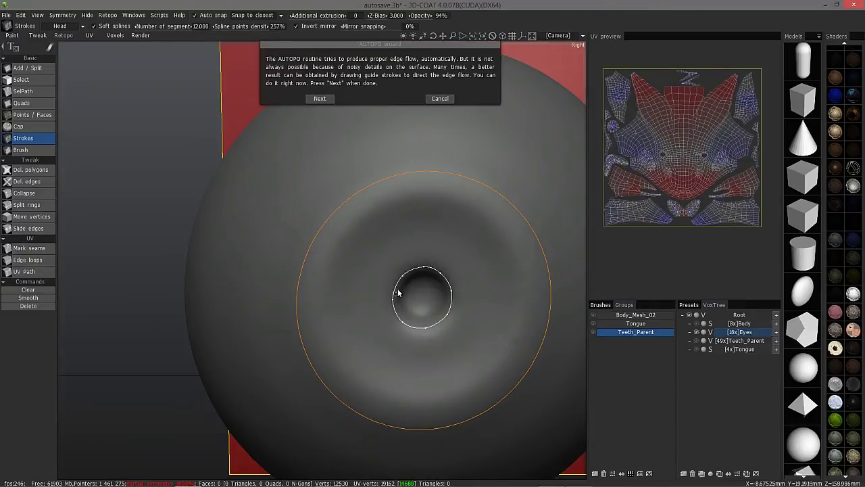
mouse_move(388, 203)
alt+mouse_down()
mouse_move(386, 190)
mouse_move(426, 329)
mouse_move(430, 257)
mouse_move(505, 306)
alt+mouse_up()
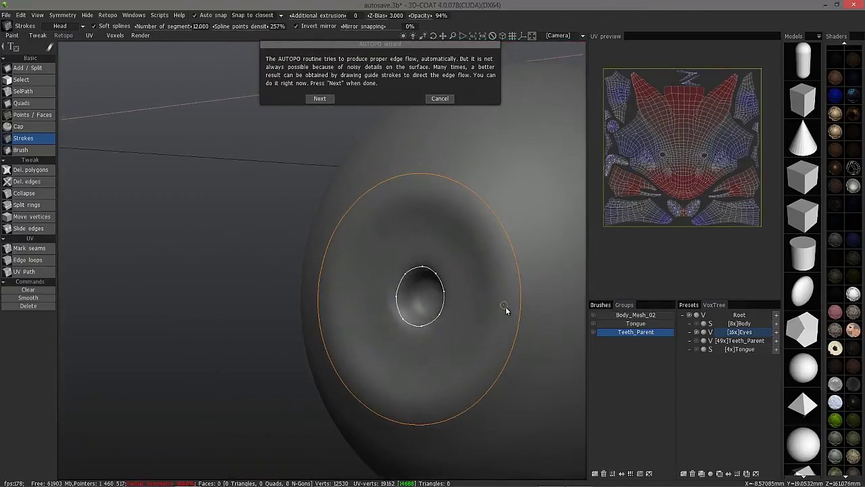
mouse_move(506, 306)
middle_down()
mouse_move(518, 273)
mouse_move(574, 279)
mouse_move(451, 283)
mouse_move(461, 282)
mouse_move(446, 262)
mouse_move(392, 229)
middle_up()
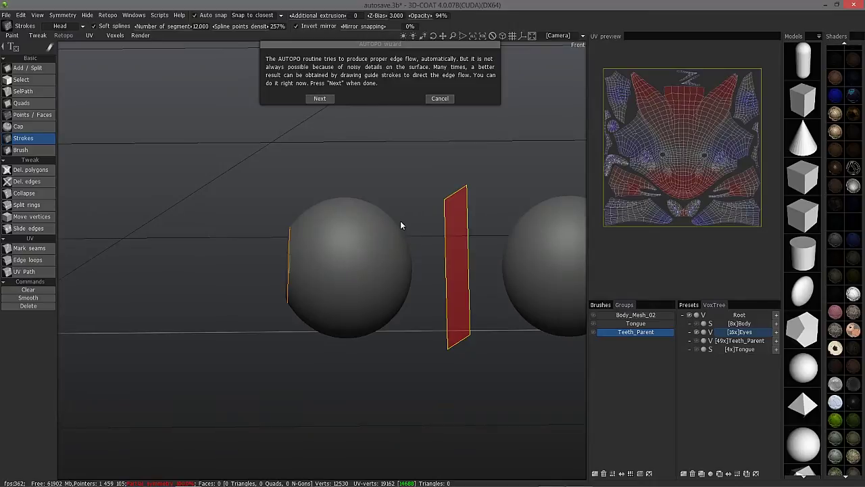
key(Escape)
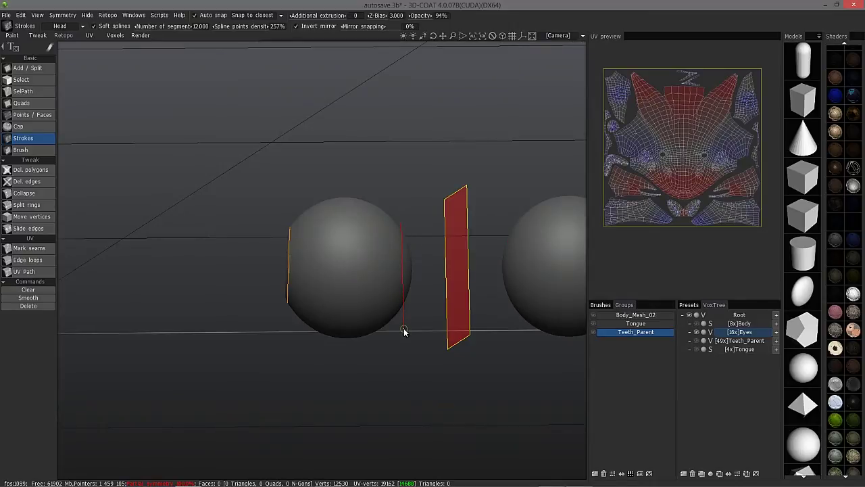
drag(404, 329, 404, 332)
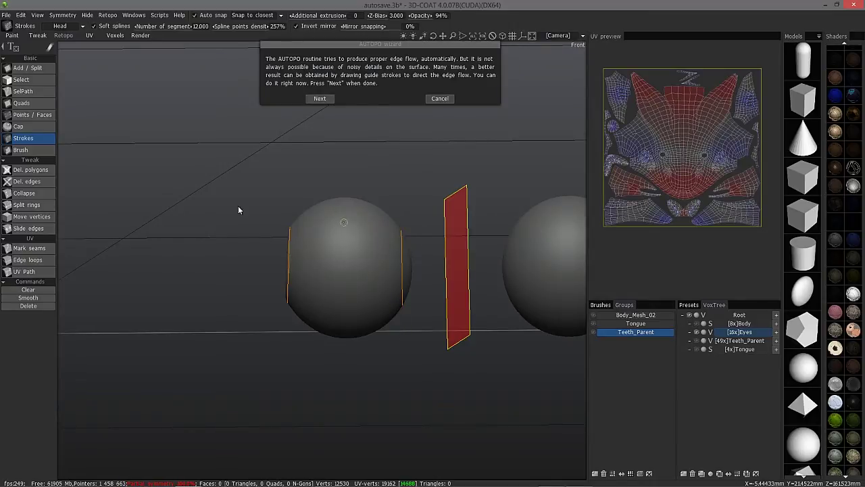
drag(347, 186, 347, 386)
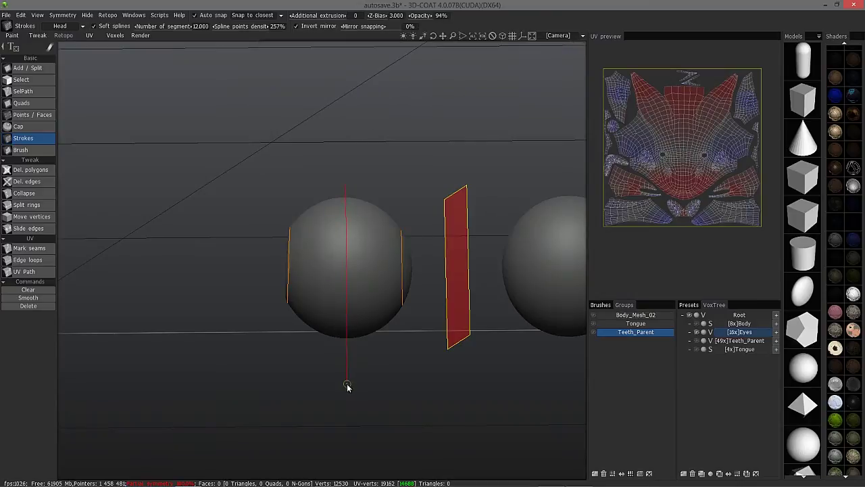
click(346, 386)
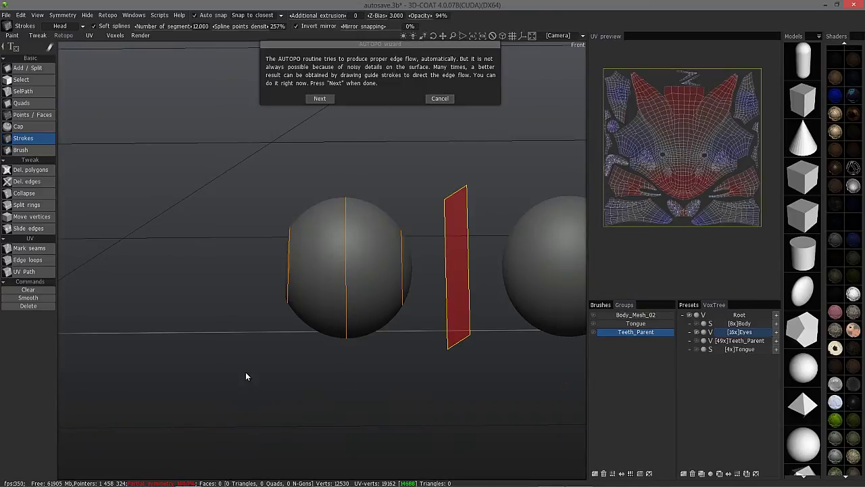
- Run AUTOPO on the Eyes volume with the drawn guides and clear the selection on the generated eye meshes
click(320, 99)
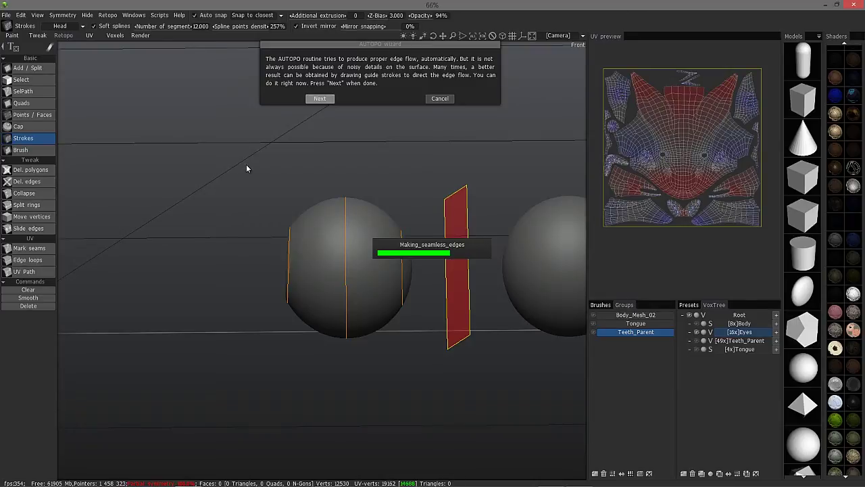
drag(247, 164, 399, 236)
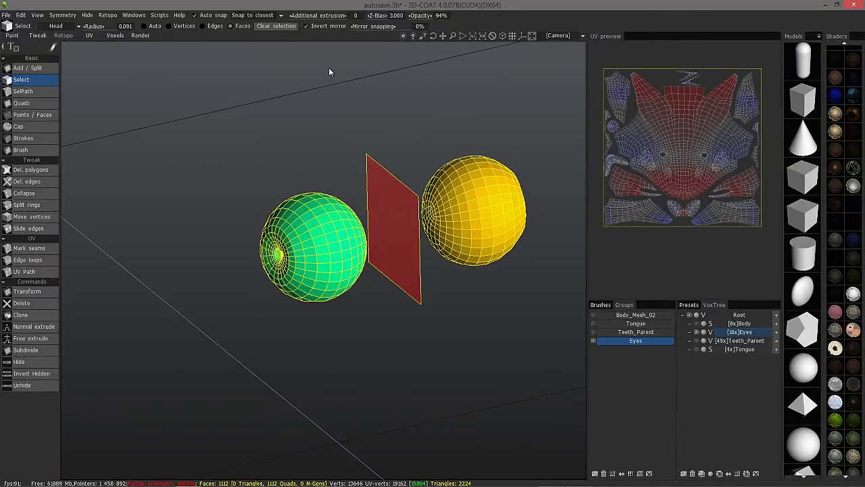
key(Escape)
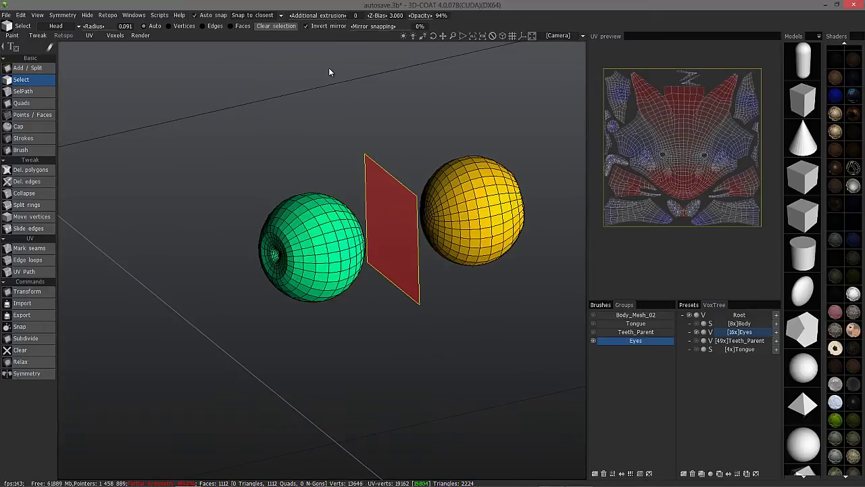
- Examine the new eye topology from several angles, checking the edge loop around the iris with Slide edges and the description of Relax
mouse_move(438, 297)
mouse_down()
mouse_move(245, 207)
mouse_move(350, 352)
mouse_move(397, 353)
mouse_move(396, 286)
mouse_move(211, 288)
mouse_move(263, 229)
mouse_move(357, 330)
mouse_move(426, 256)
mouse_move(439, 301)
mouse_up()
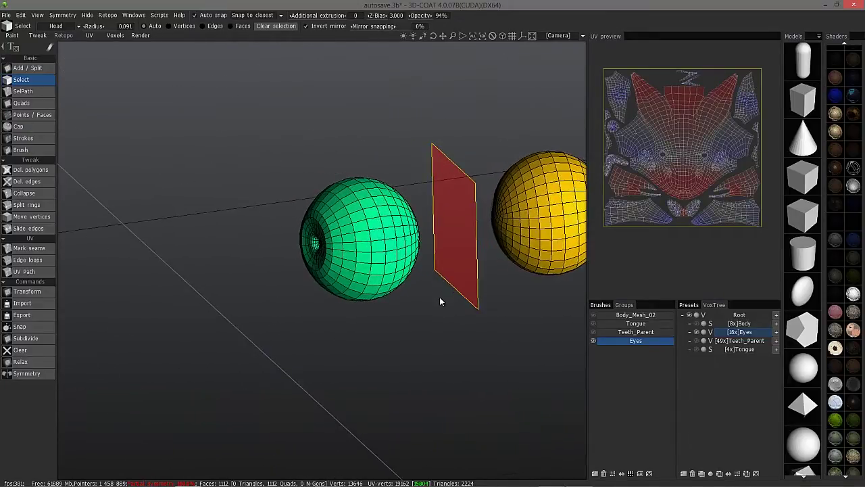
click(28, 228)
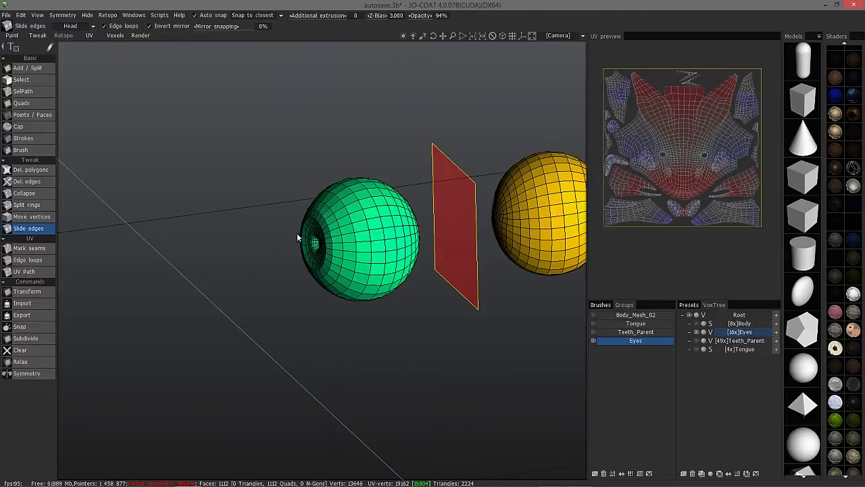
click(343, 245)
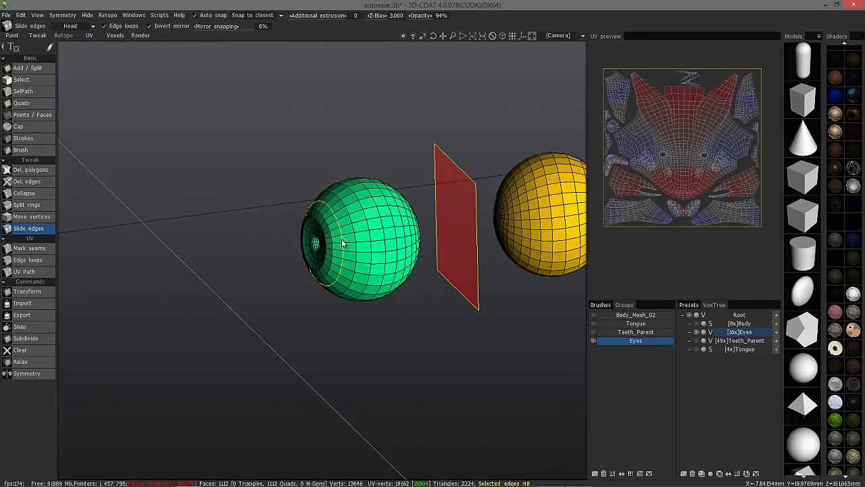
alt+drag(340, 243, 412, 274)
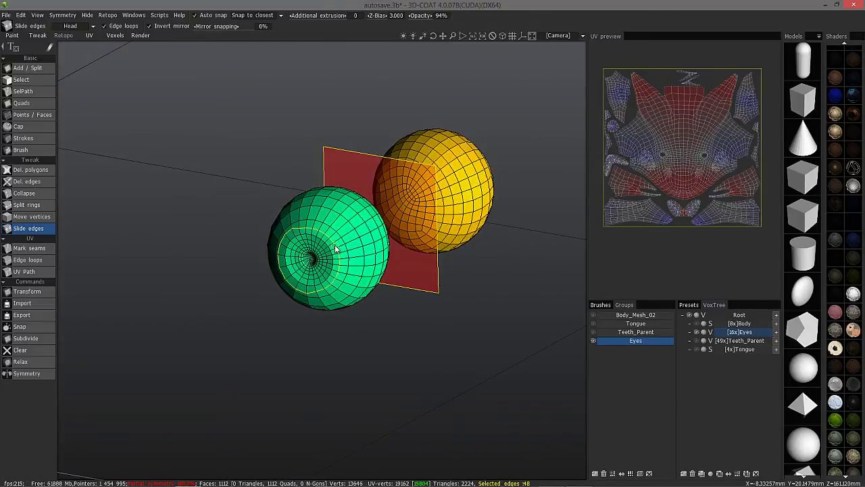
alt+drag(357, 274, 102, 278)
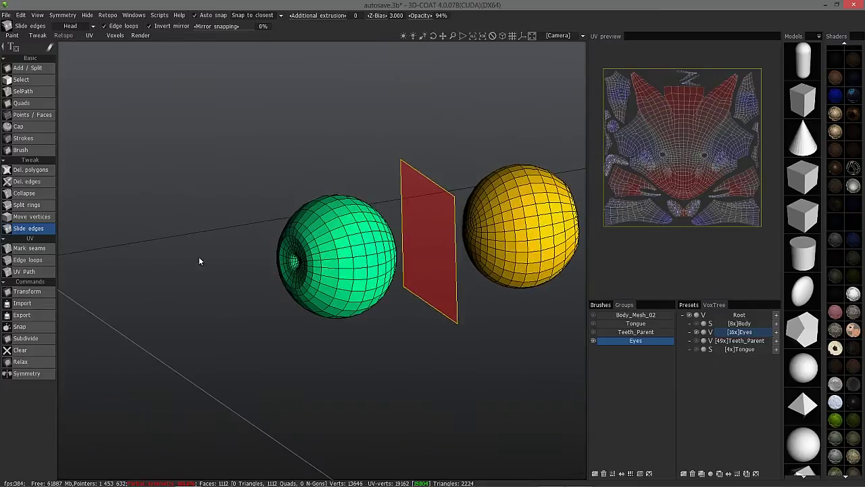
alt+drag(94, 316, 82, 328)
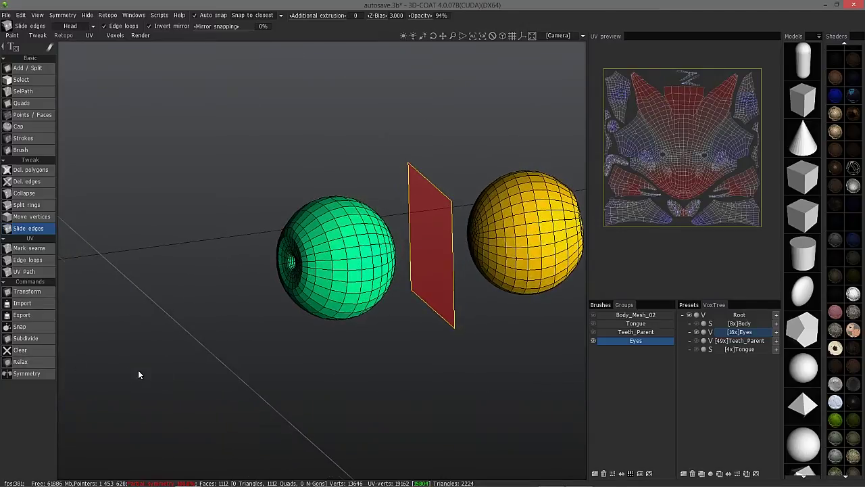
alt+drag(139, 369, 133, 373)
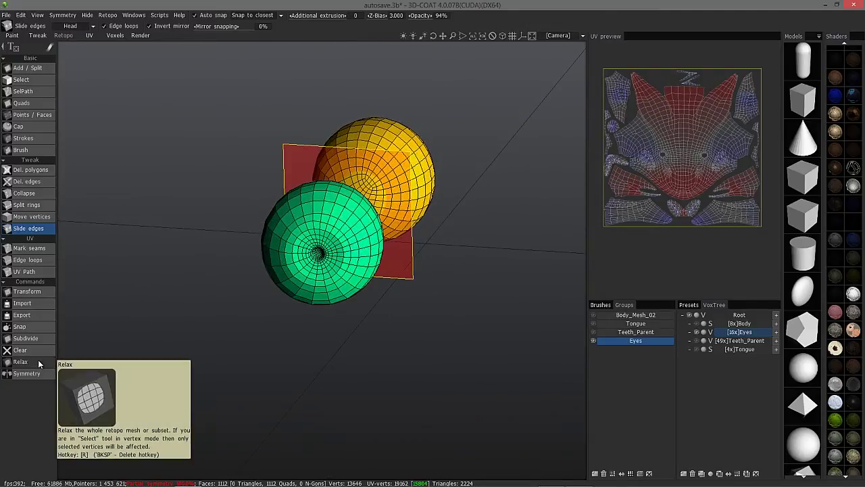
mouse_move(65, 351)
middle_down()
mouse_move(139, 326)
mouse_move(71, 345)
middle_up()
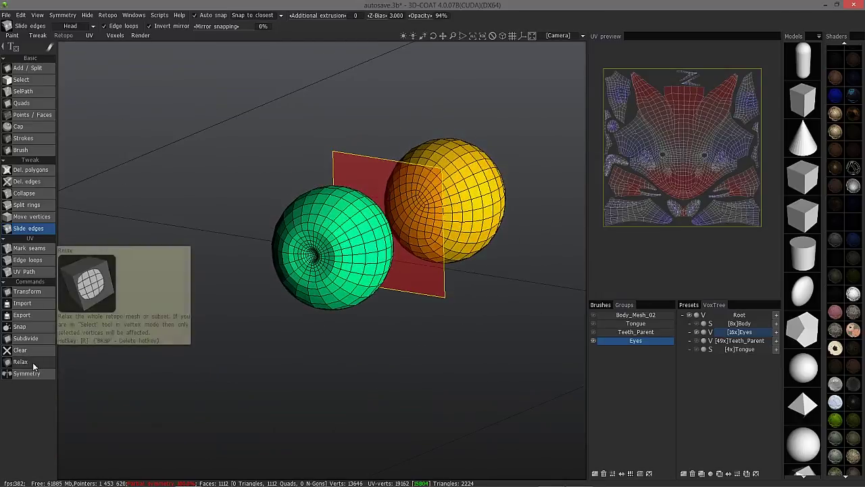
drag(135, 370, 287, 376)
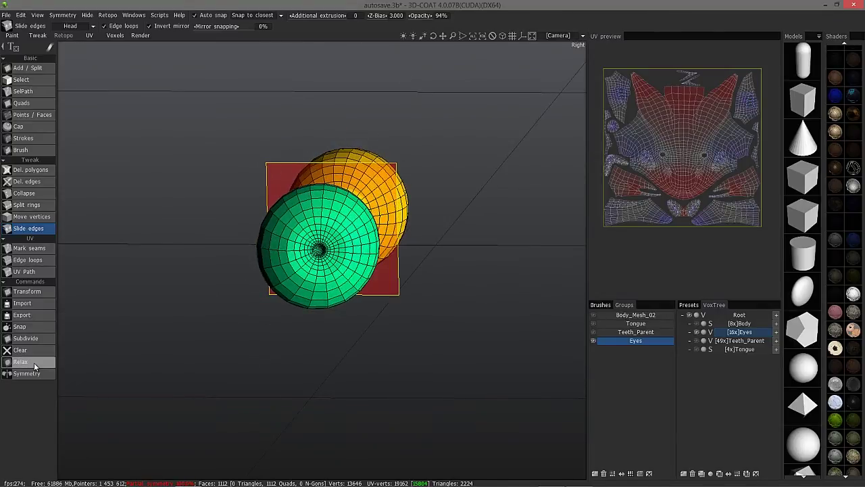
middle_drag(68, 342, 66, 173)
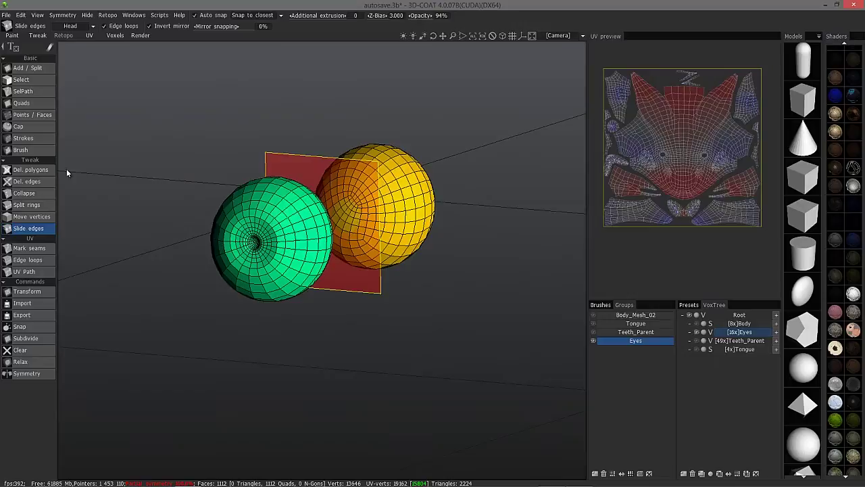
- Smooth the eye's retopo mesh around the pupil with the Brush tool
click(33, 150)
middle_drag(235, 218, 263, 221)
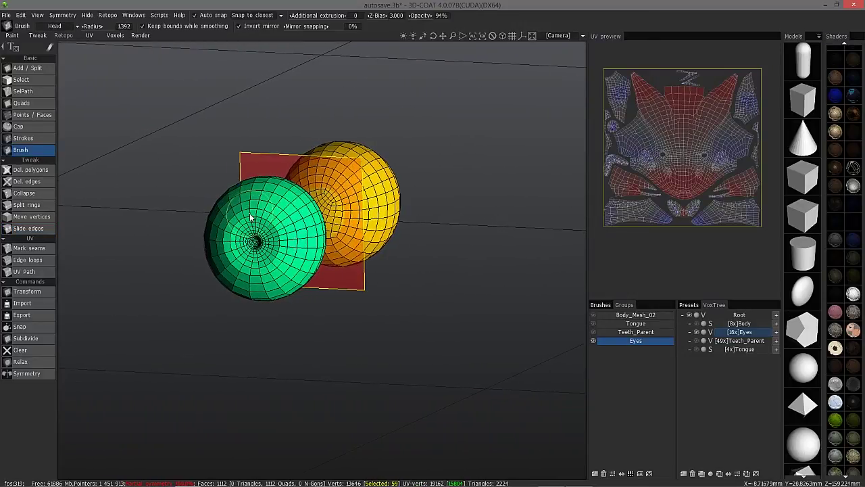